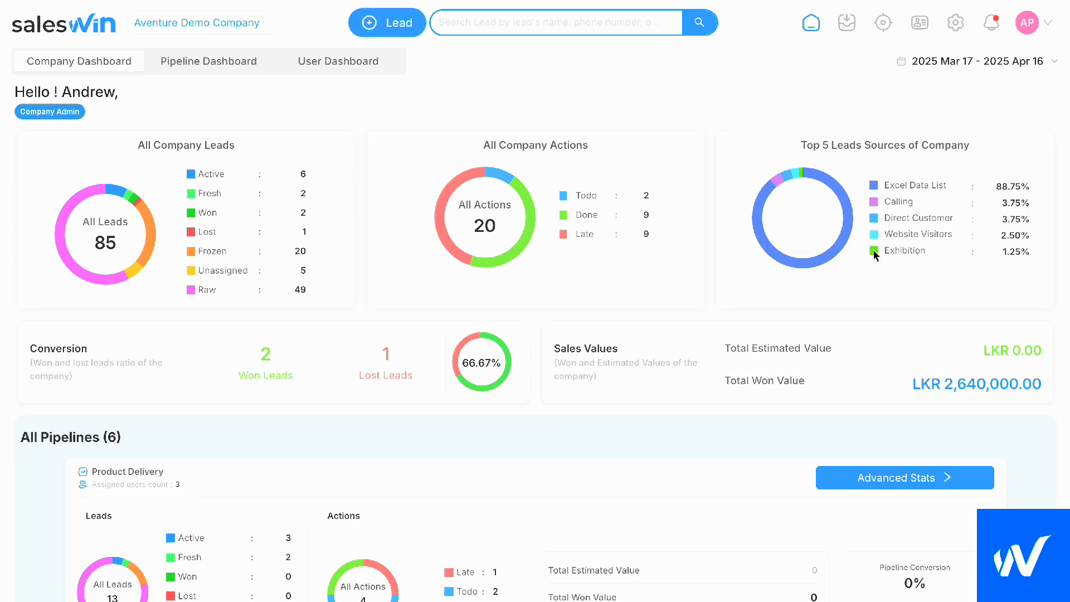
Review the company dashboard's lead, action, conversion, sales value and pipeline statistics, with a brief look at the user dashboard
scroll(873, 255, down, 3)
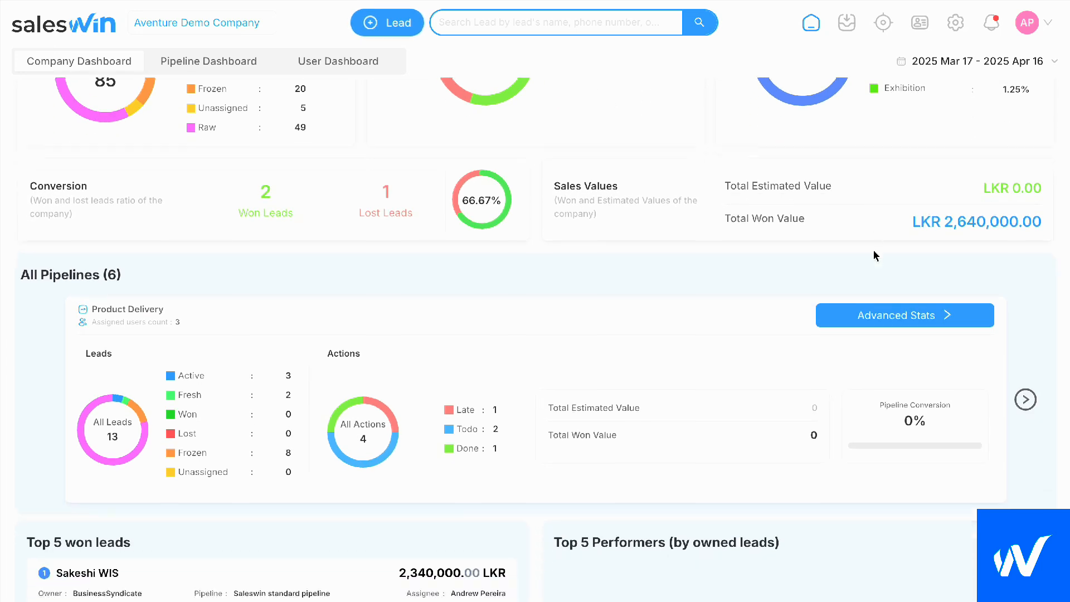
scroll(873, 255, up, 1)
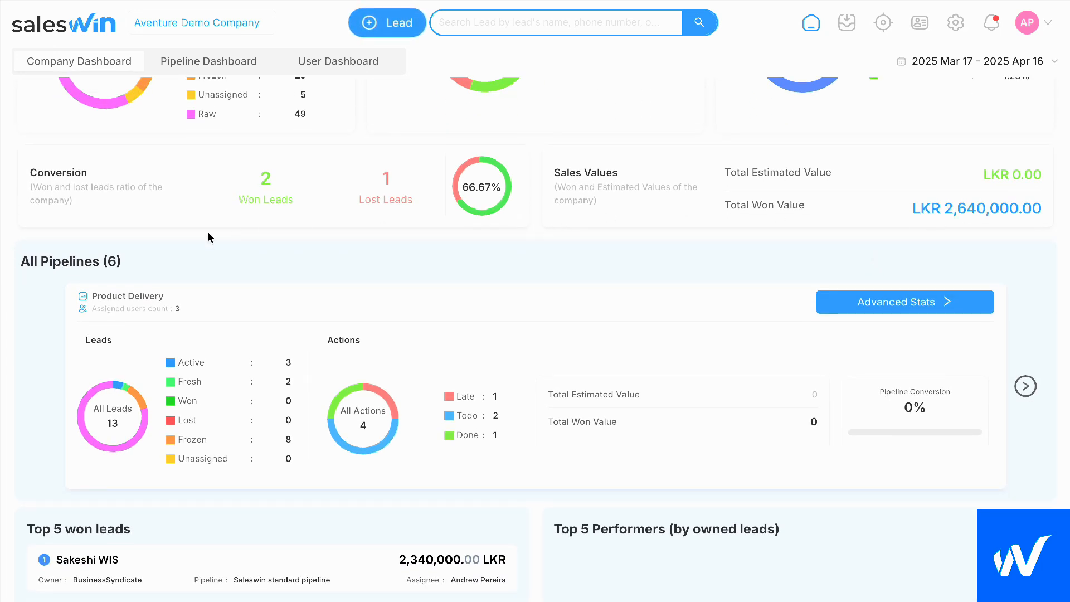
scroll(375, 232, down, 1)
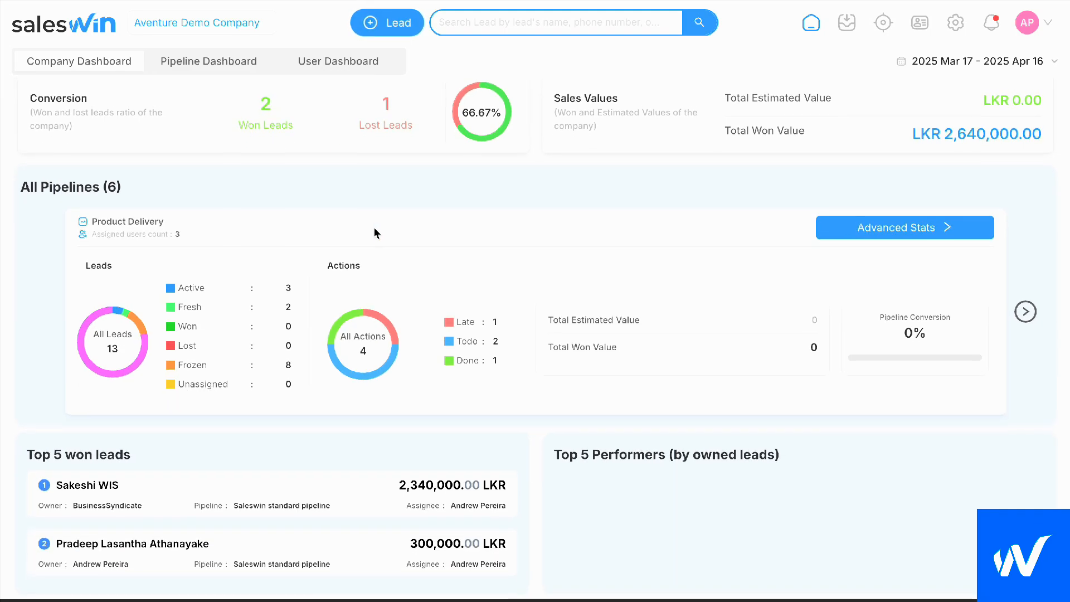
scroll(375, 233, up, 4)
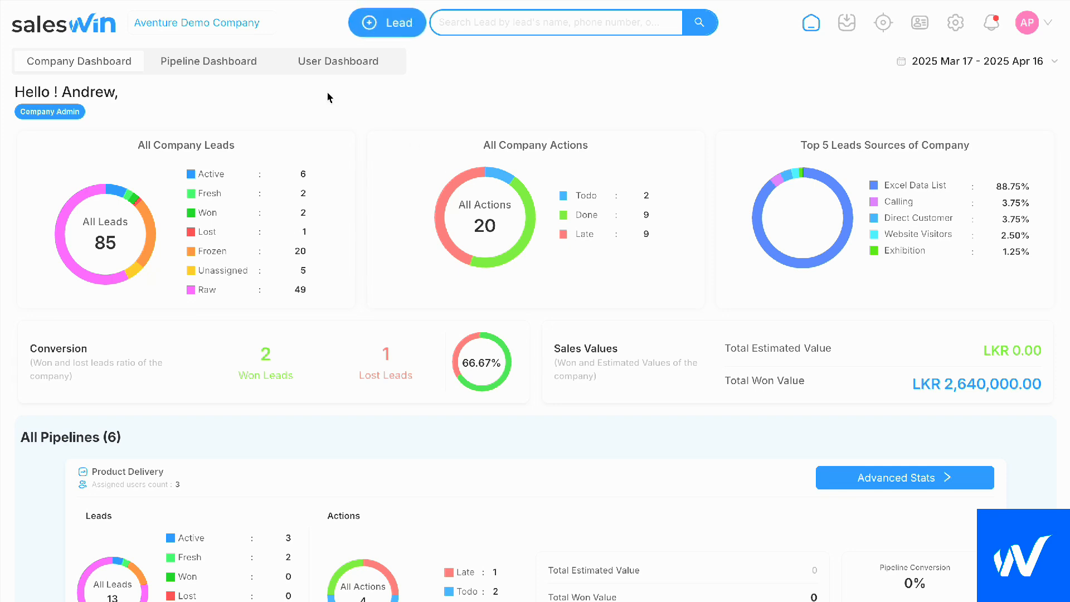
click(321, 66)
click(106, 61)
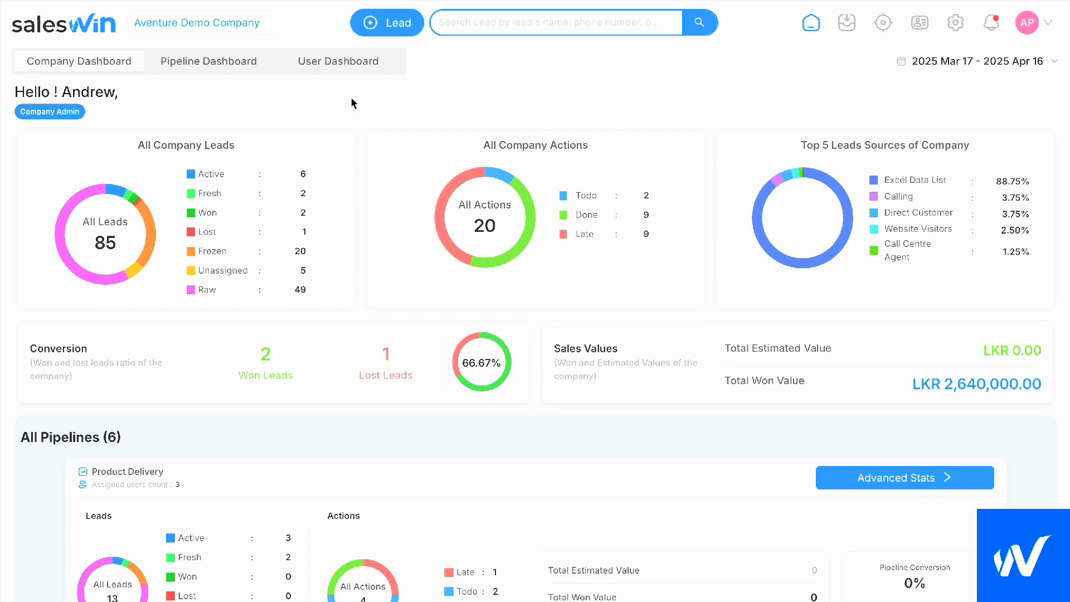
Start a new lead and enter the contact person's name with CHR as the organization
click(394, 32)
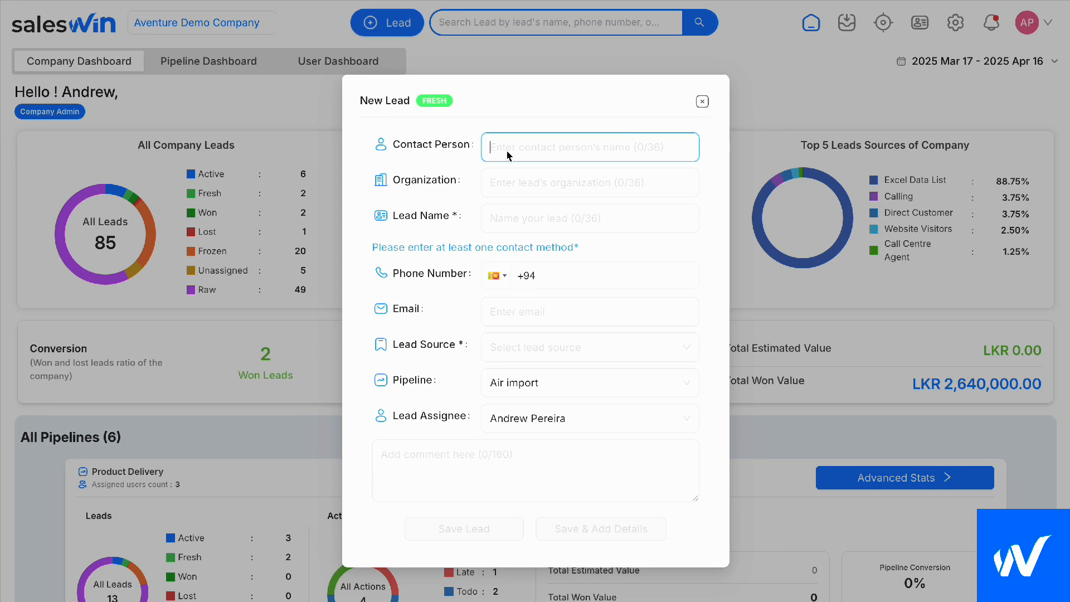
text(Chamira)
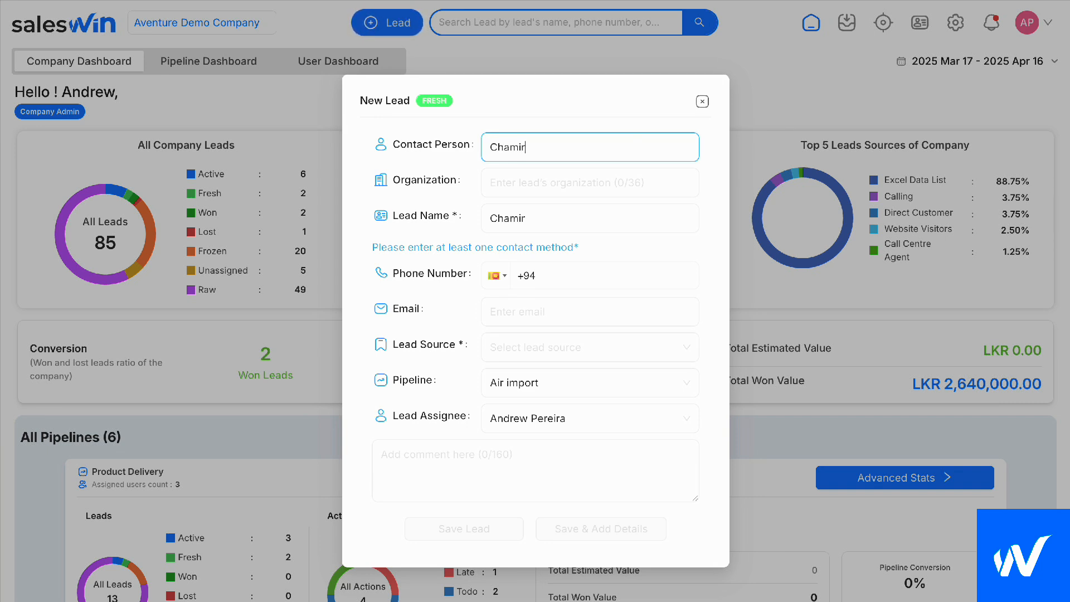
click(517, 185)
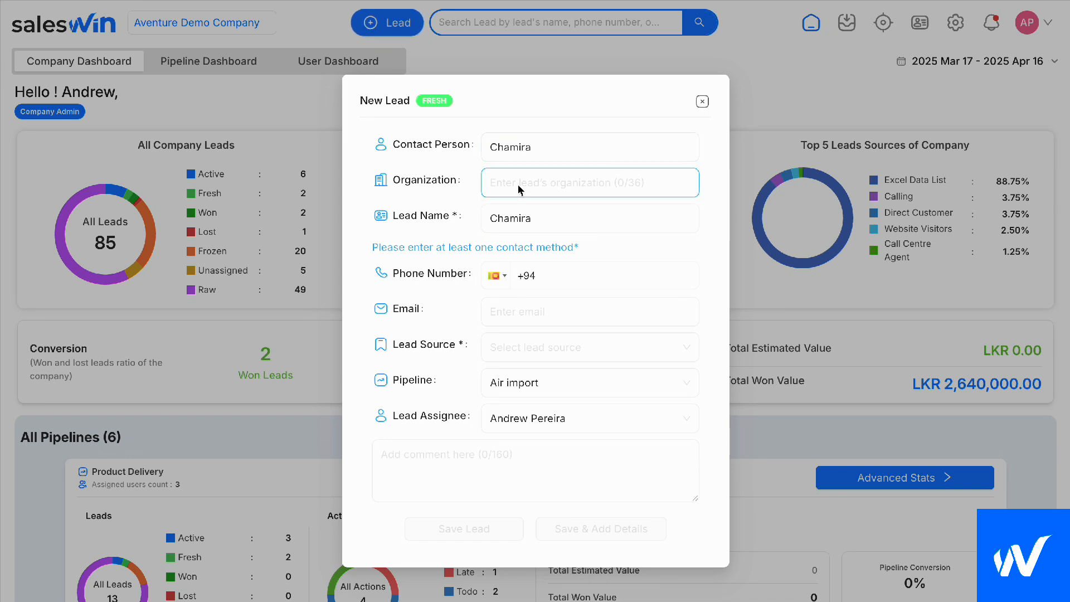
text(CHR)
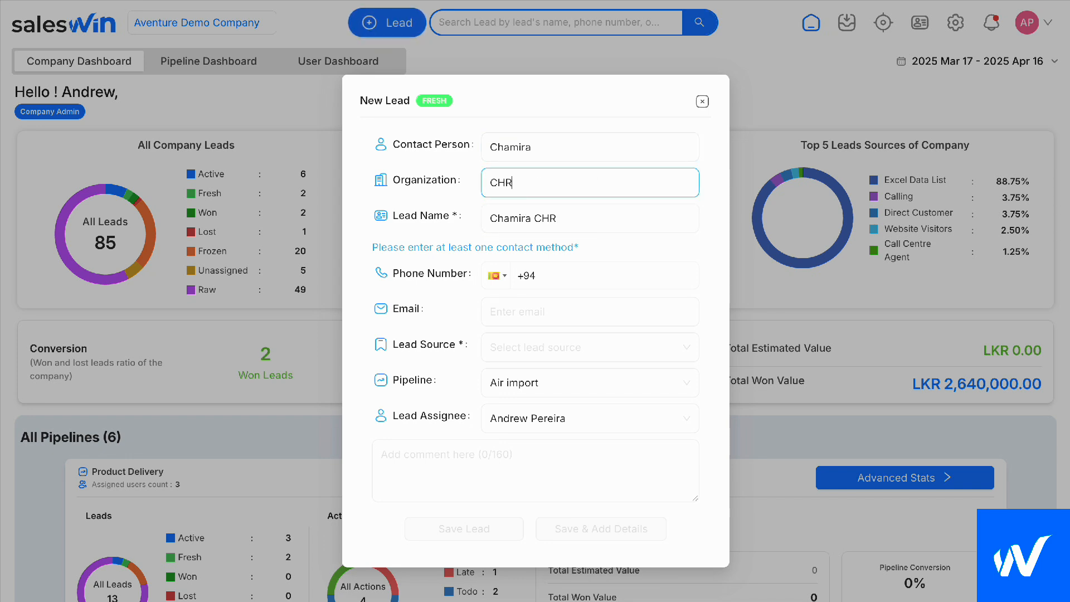
click(634, 250)
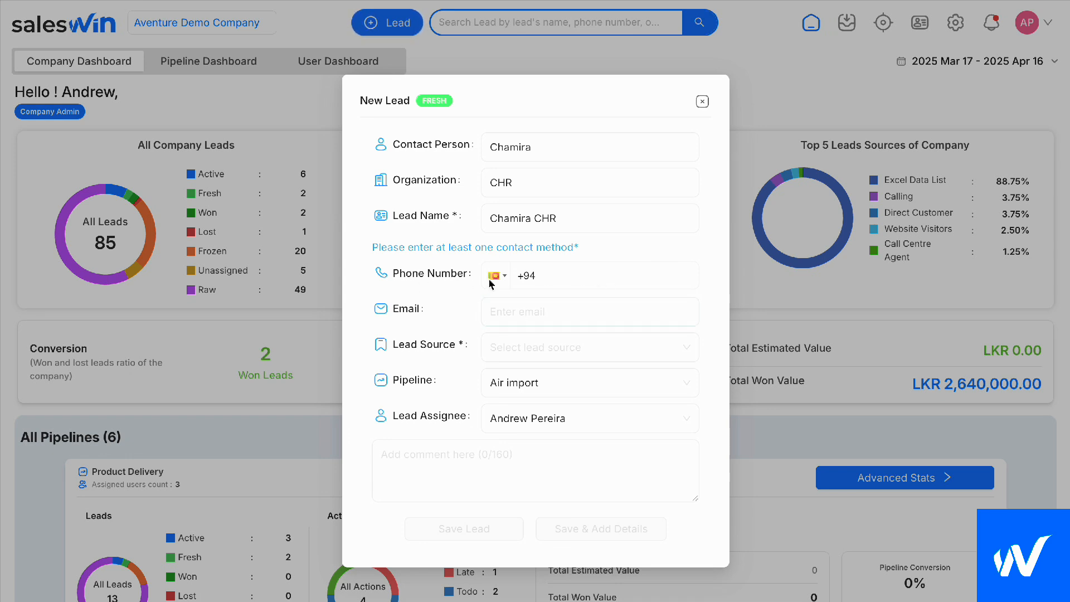
Fill in the contact's e-mail address for the new lead
click(543, 314)
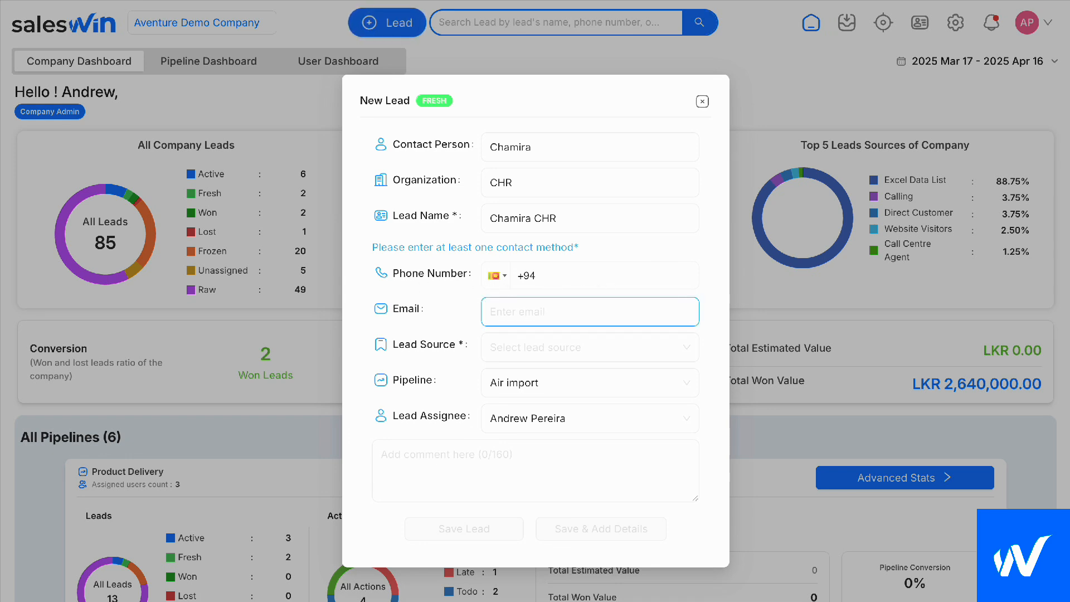
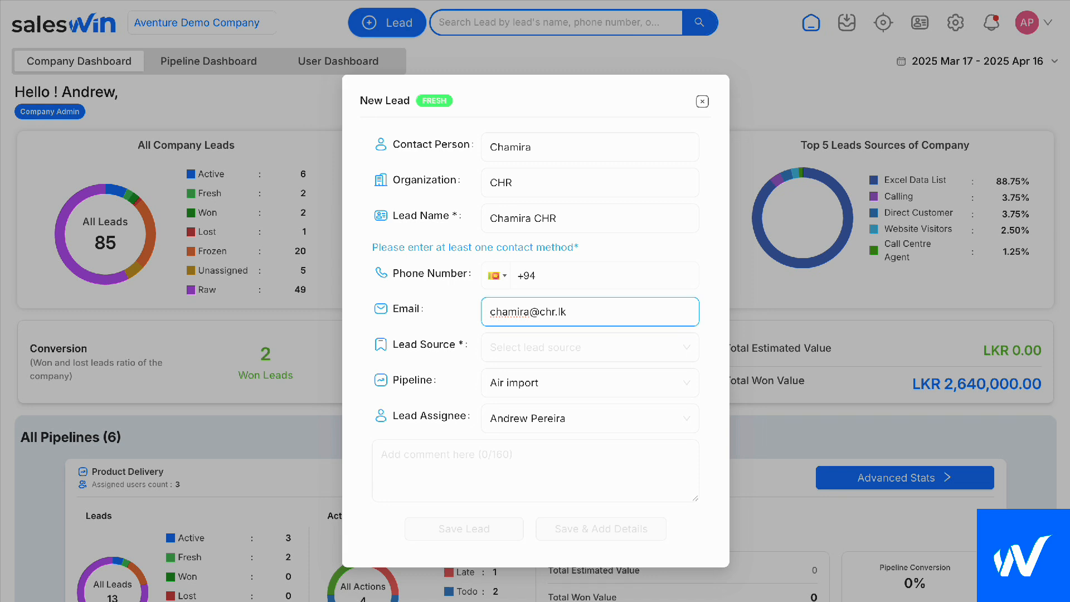
Set the lead source to Calling and the pipeline to Product Delivery, and save the lead
click(510, 351)
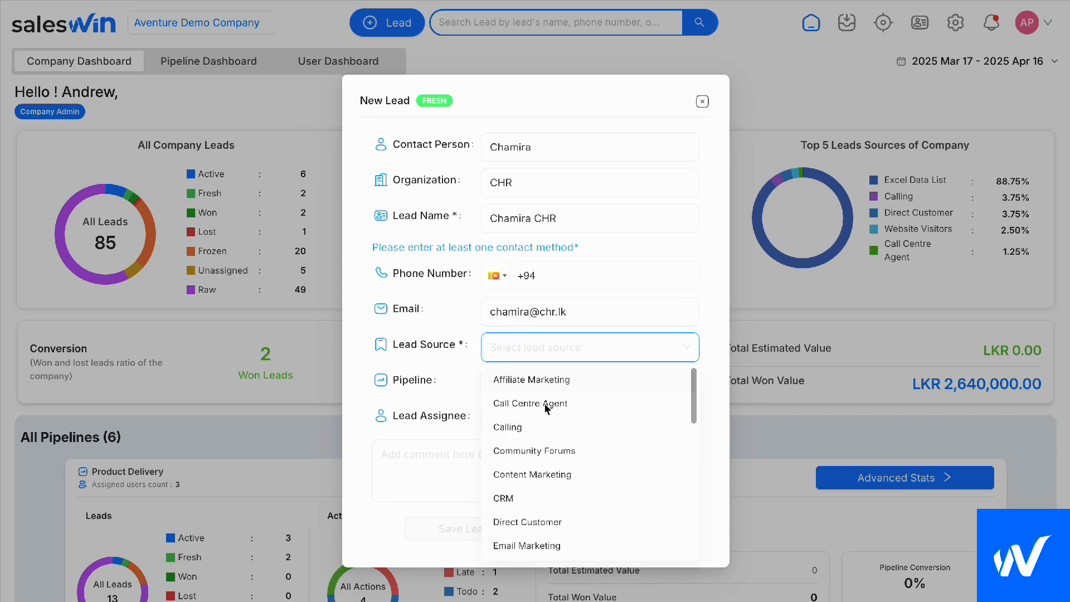
click(544, 425)
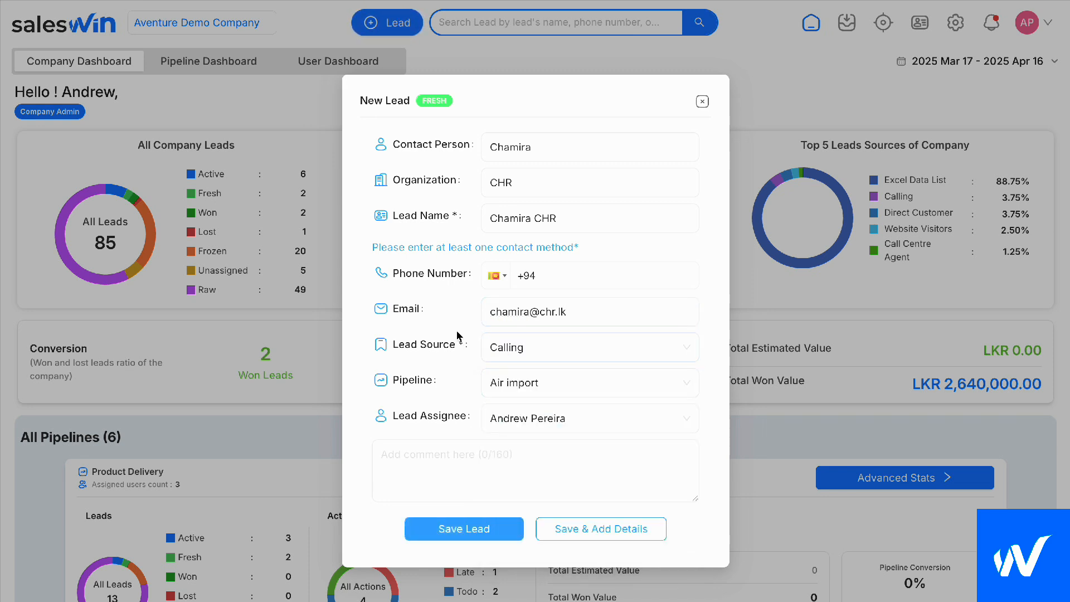
click(523, 378)
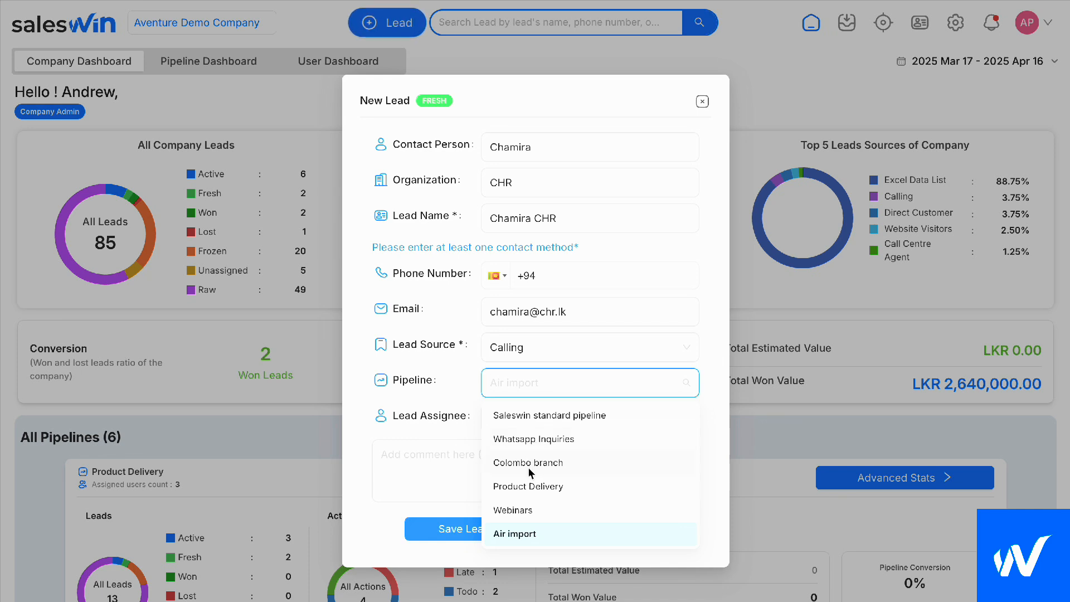
click(528, 487)
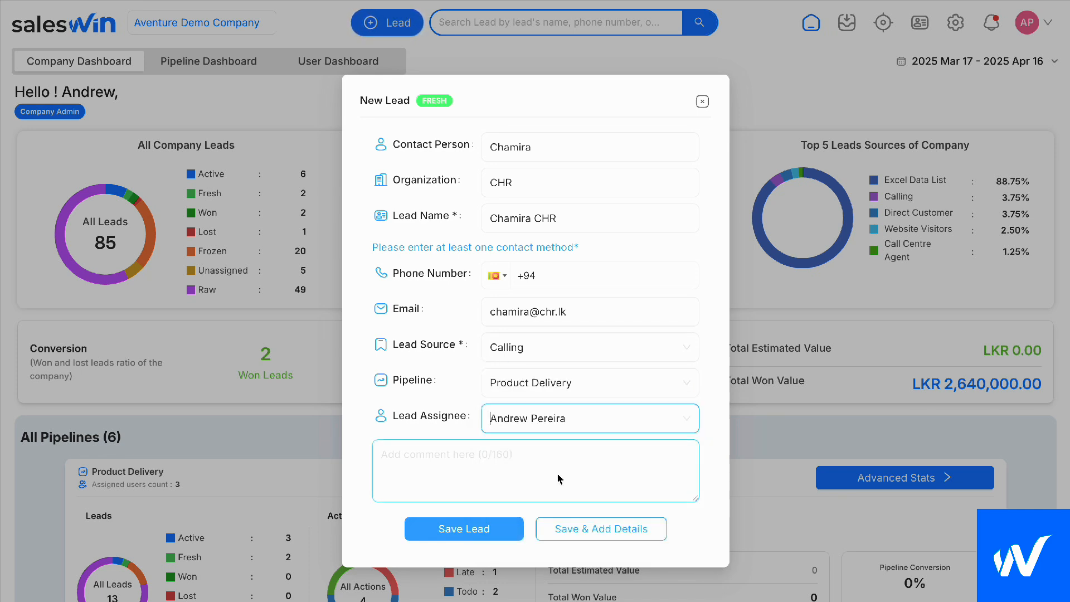
click(468, 530)
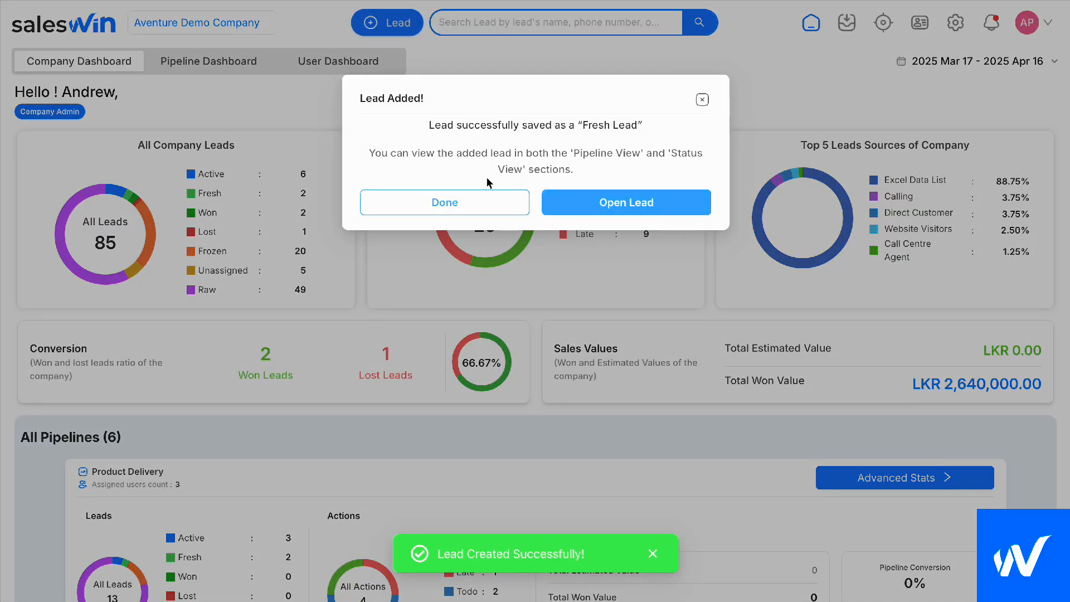
click(475, 207)
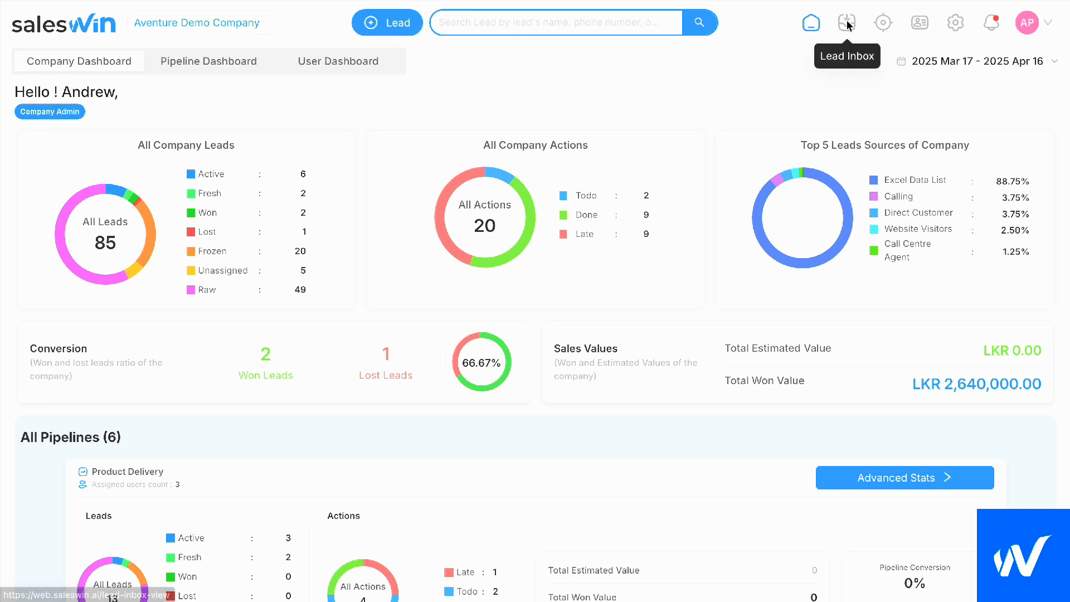
Go to the chatbot management settings and bring up the first chatbot's public chat page
click(952, 31)
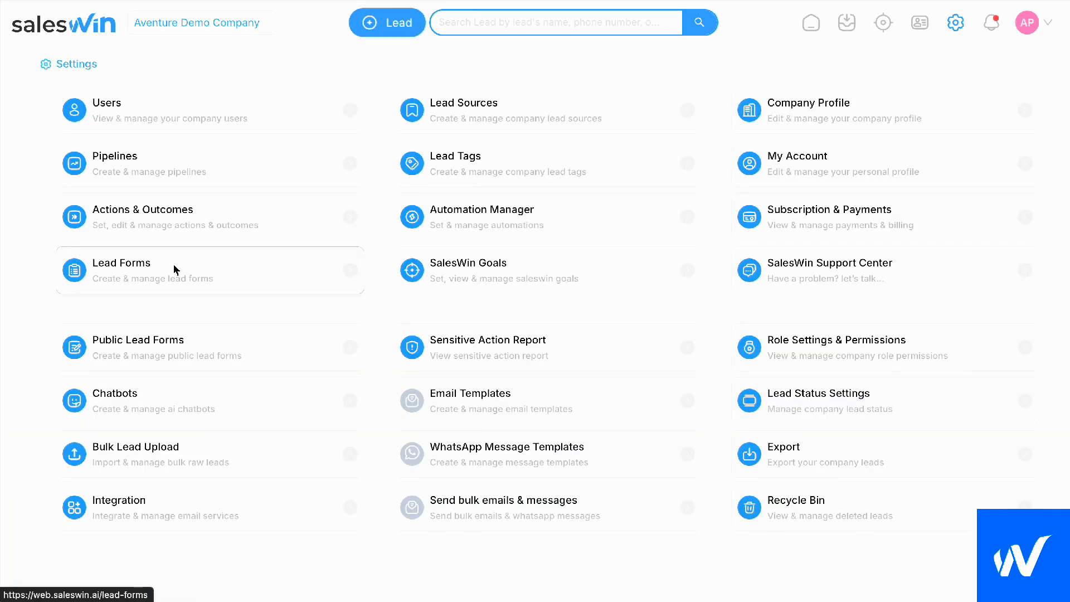
click(153, 410)
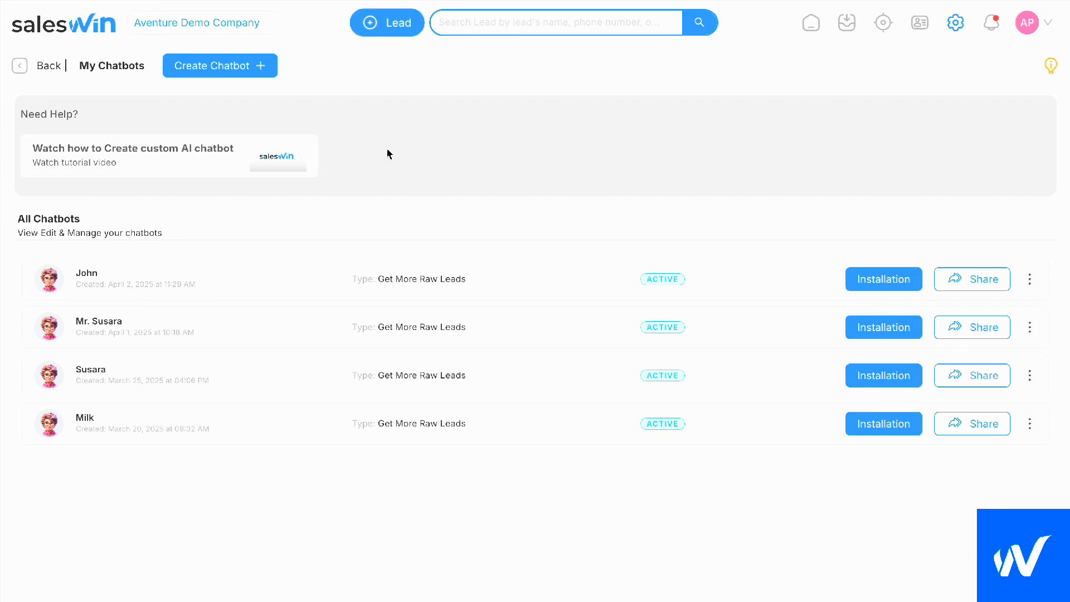
click(601, 143)
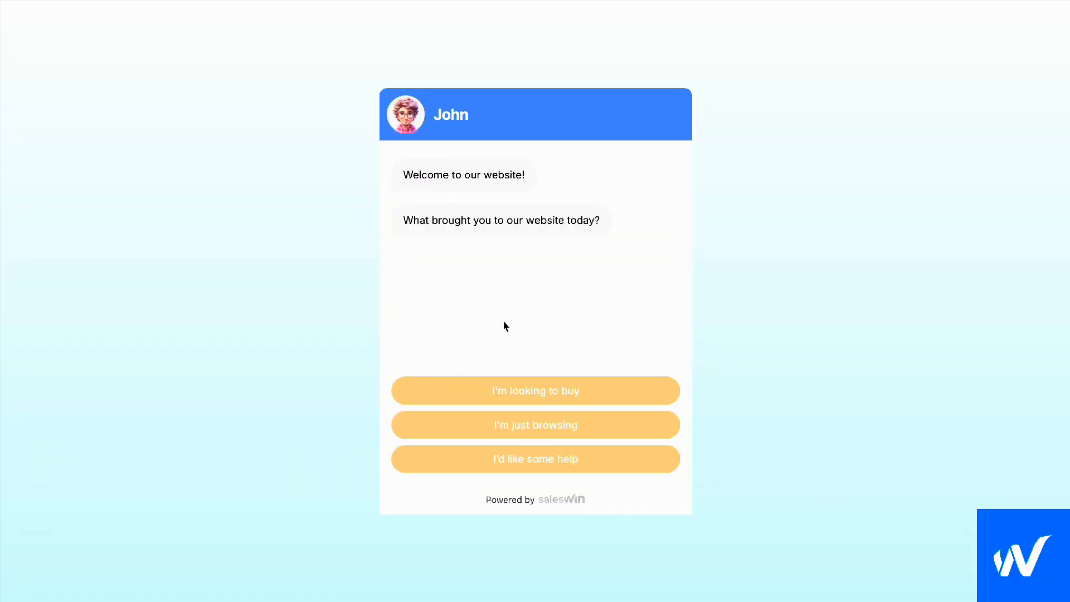
key(super+r)
Answer the chatbot with "I'm looking to buy" and submit the visitor's name
click(511, 396)
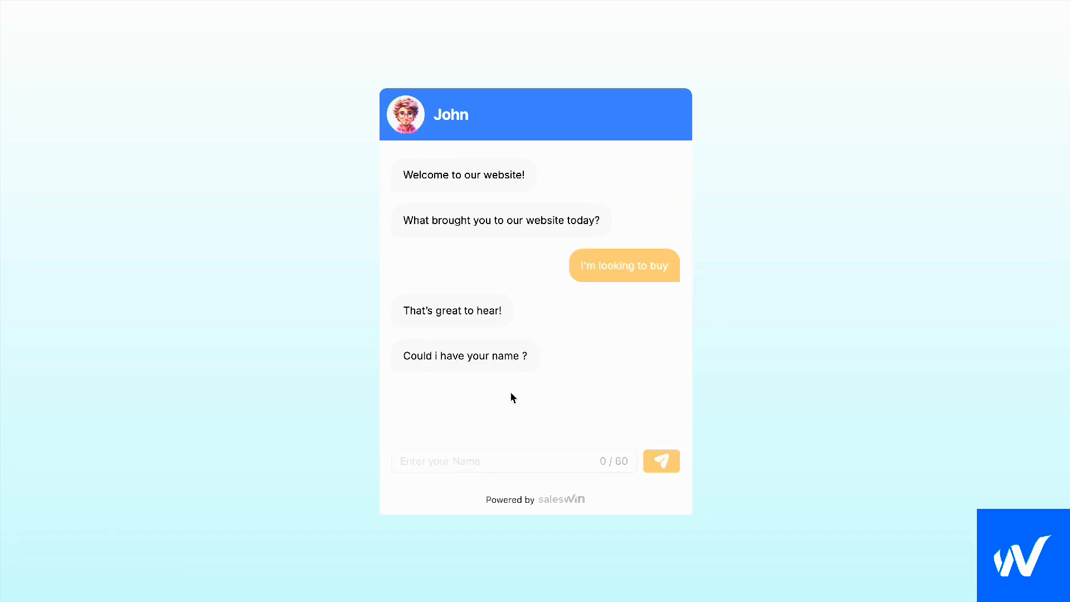
click(489, 462)
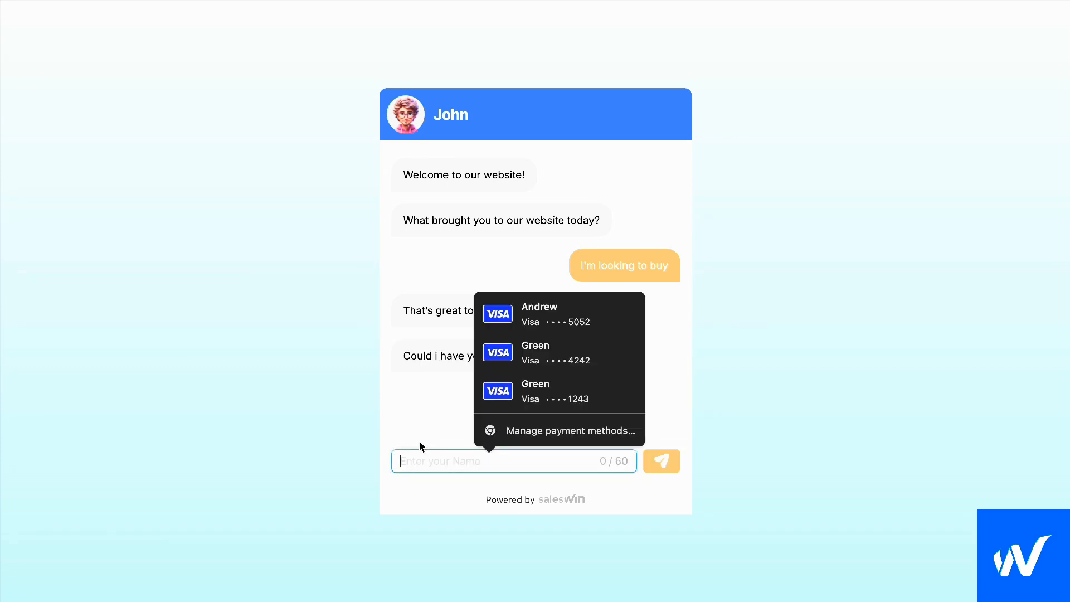
click(424, 463)
click(423, 462)
text(Fef)
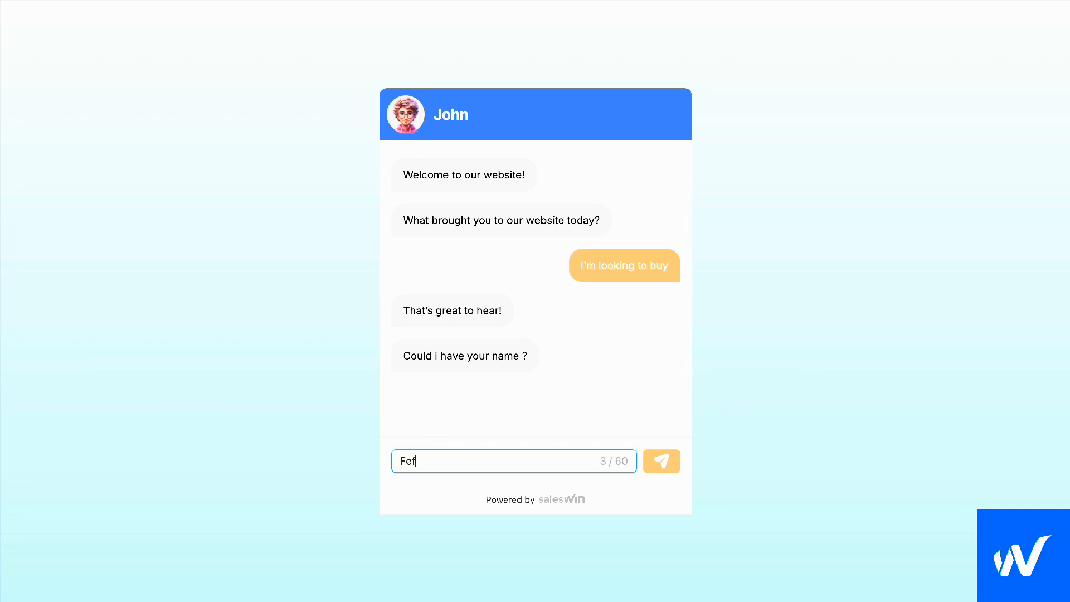
text(unds)
key(Return)
Give the chatbot Felta as the company name and submit the visitor's e-mail address
click(453, 461)
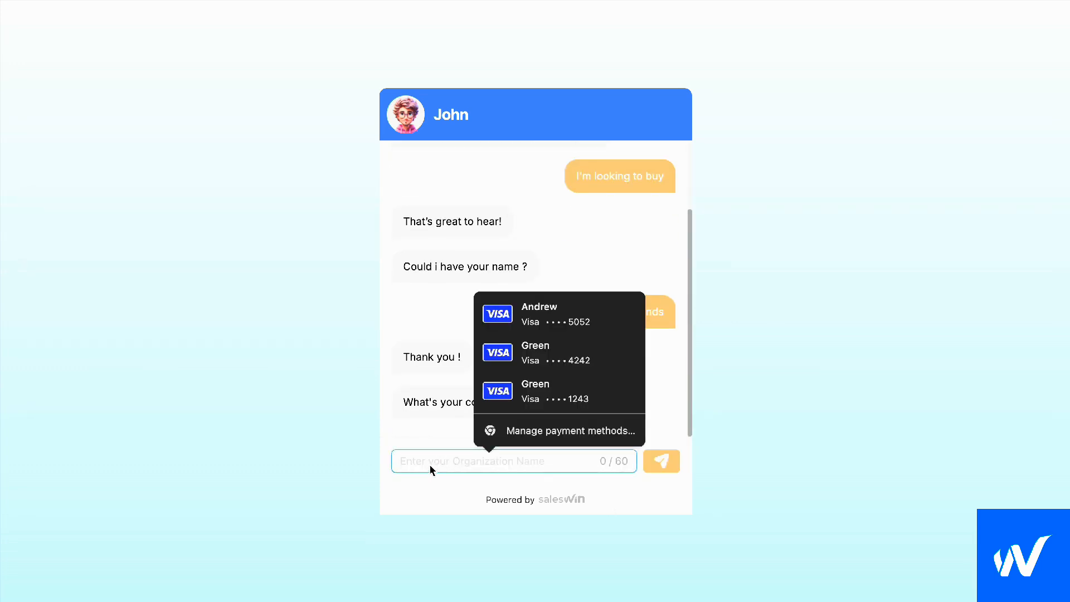
text(Felta)
key(Return)
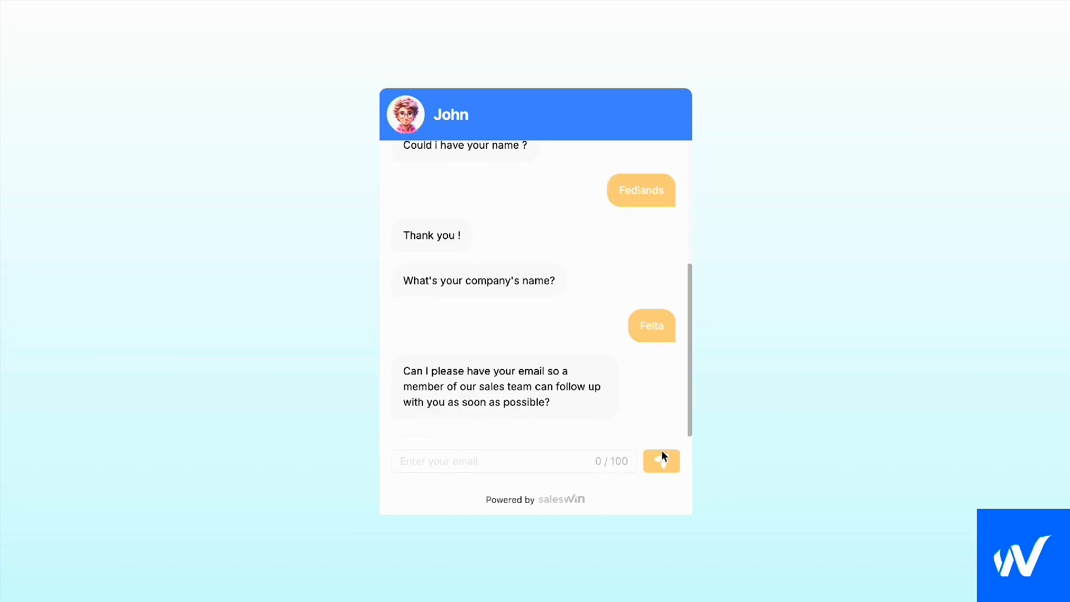
click(559, 461)
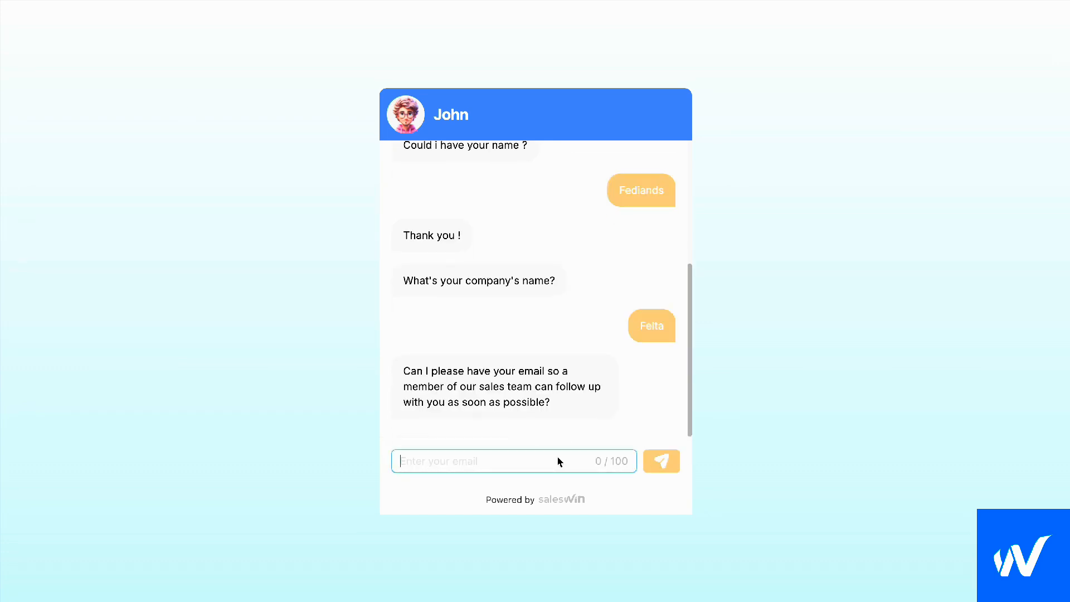
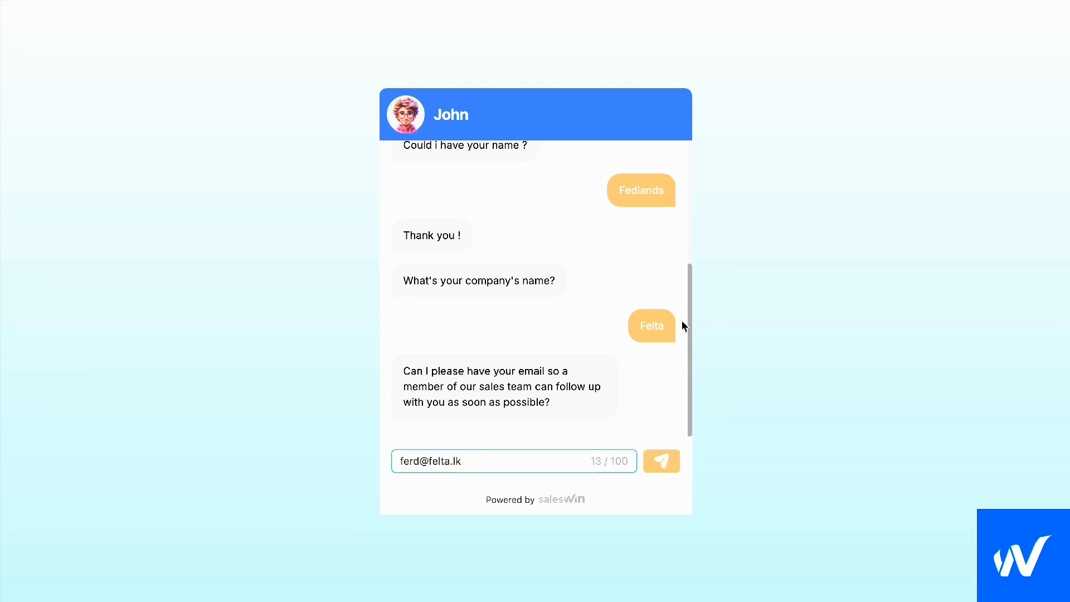
click(668, 460)
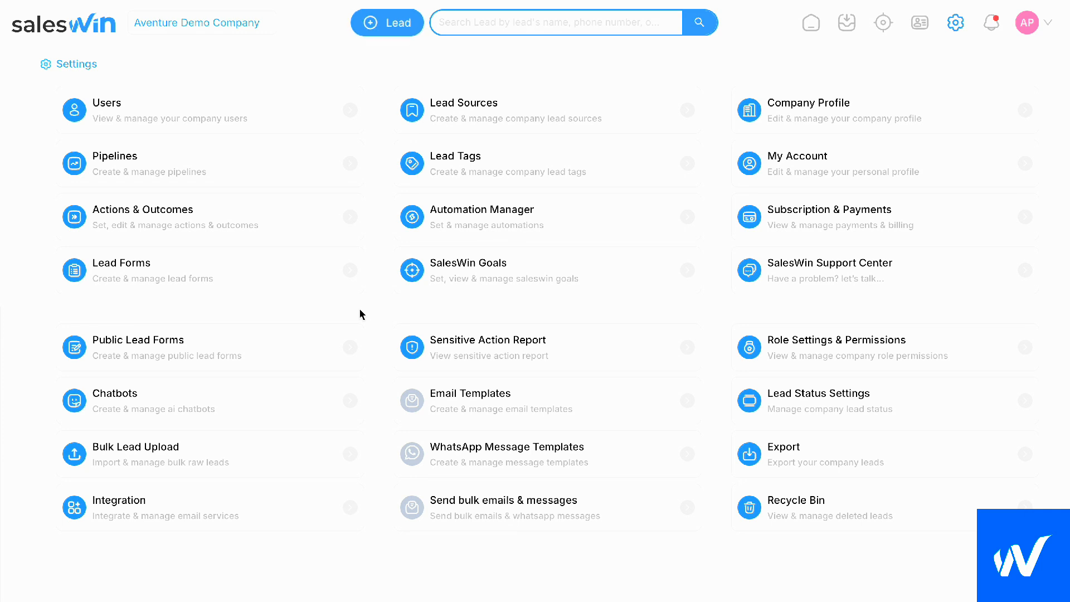
View the bulk lead upload page in the settings and examine the raw leads listed in the Lead Inbox
click(273, 459)
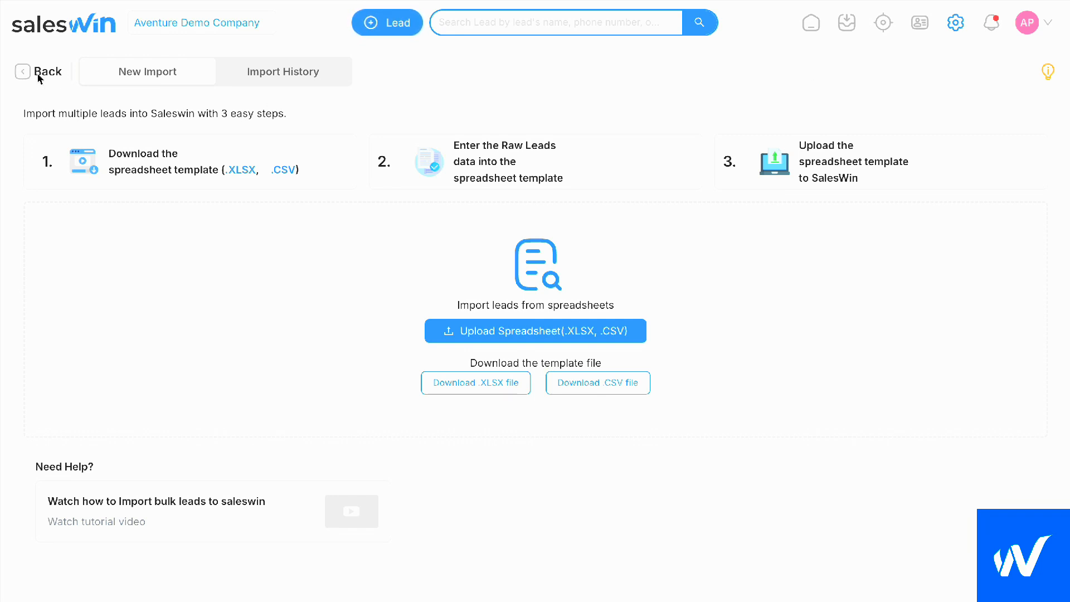
click(845, 24)
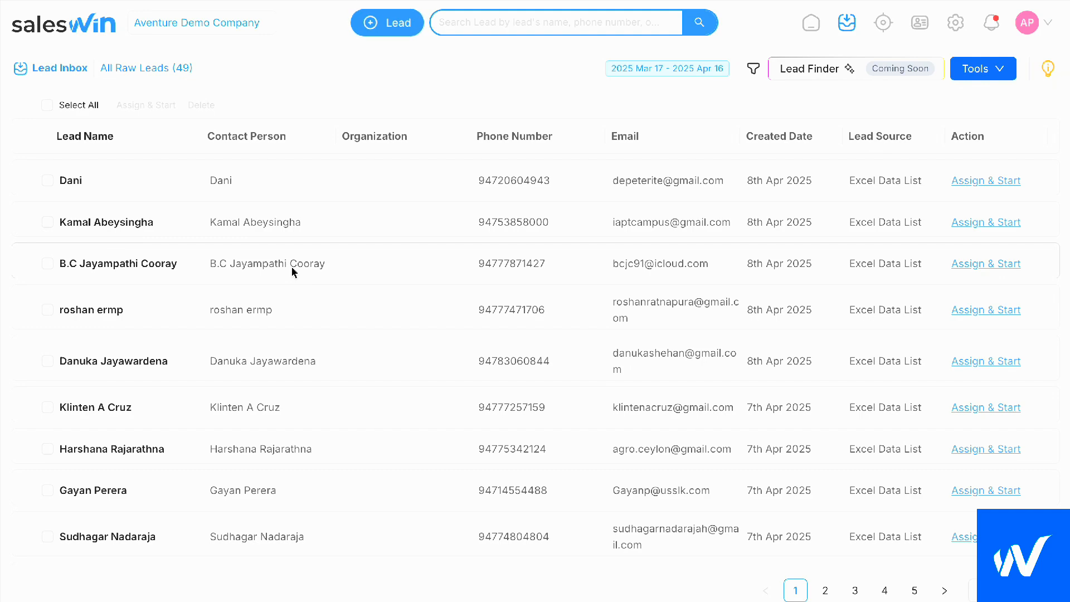
scroll(292, 271, down, 1)
scroll(292, 271, up, 1)
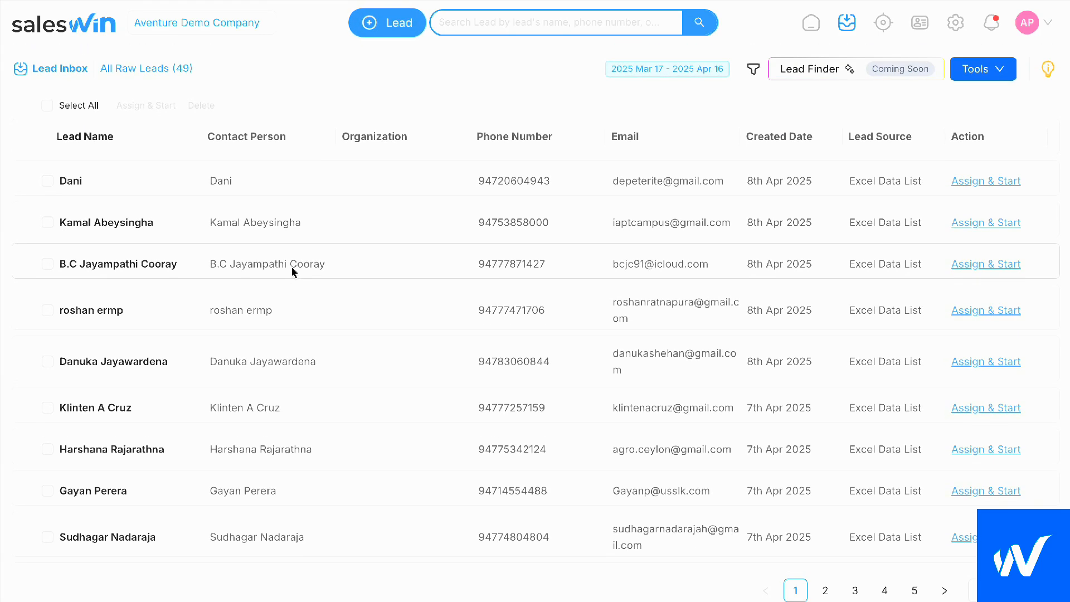
View the pipeline choices for assigning and starting the first raw lead, and leave it in the Lead Inbox
click(969, 182)
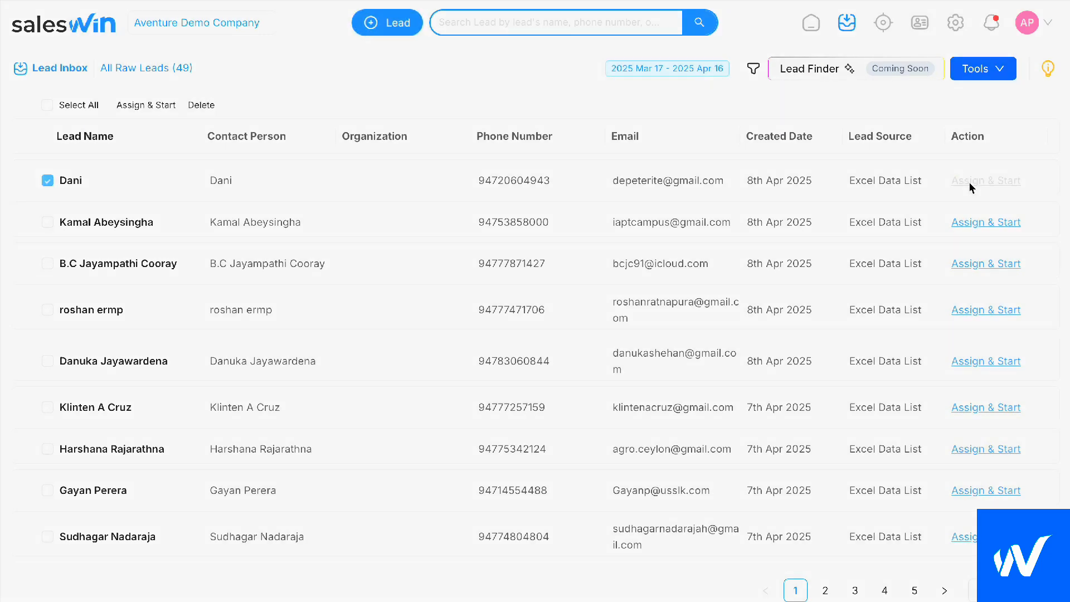
click(547, 215)
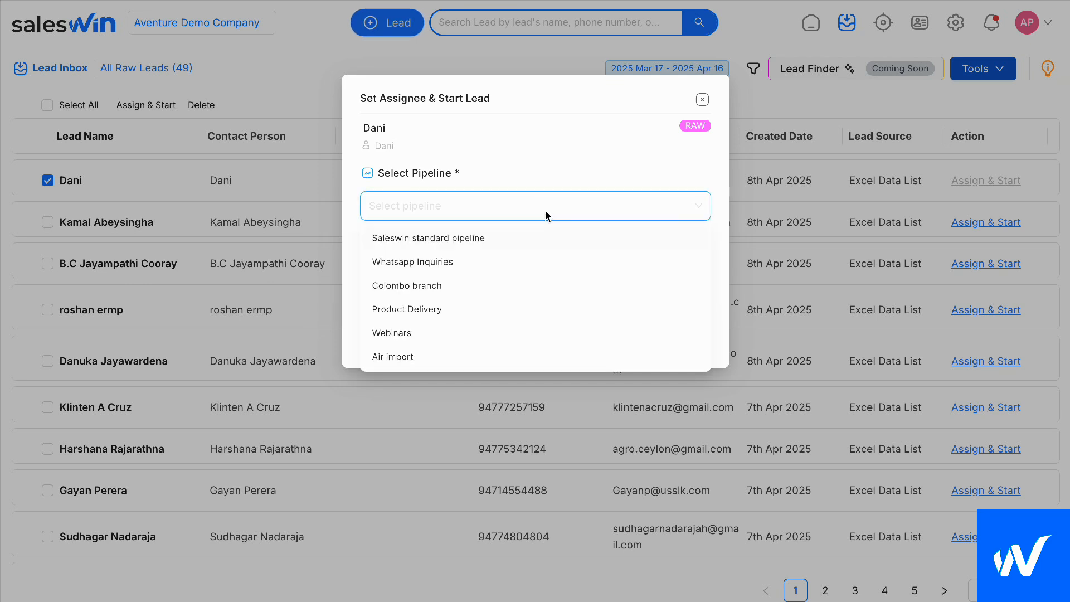
click(540, 179)
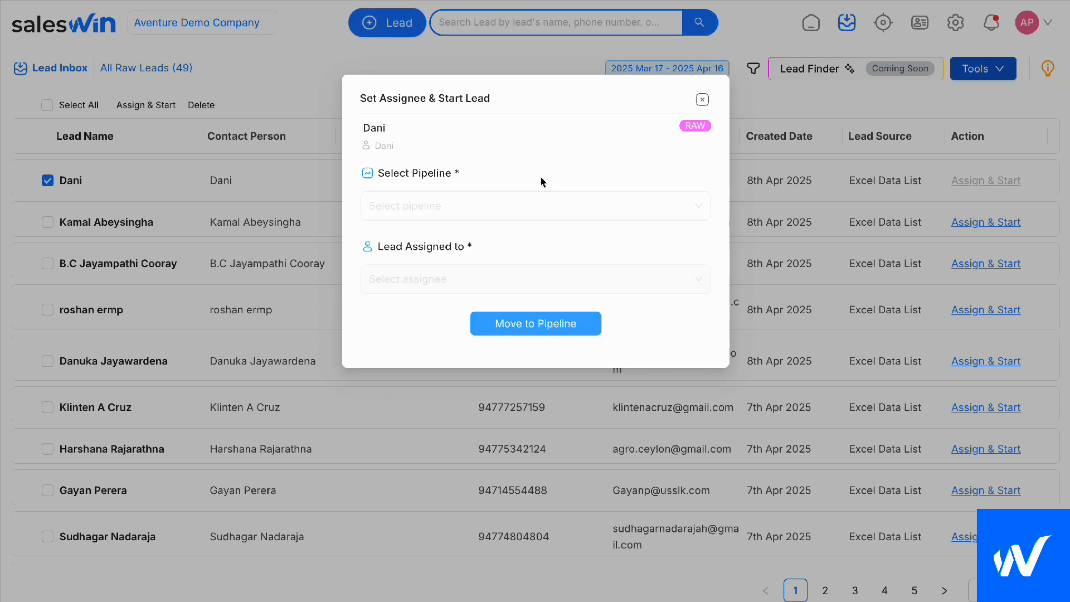
click(702, 102)
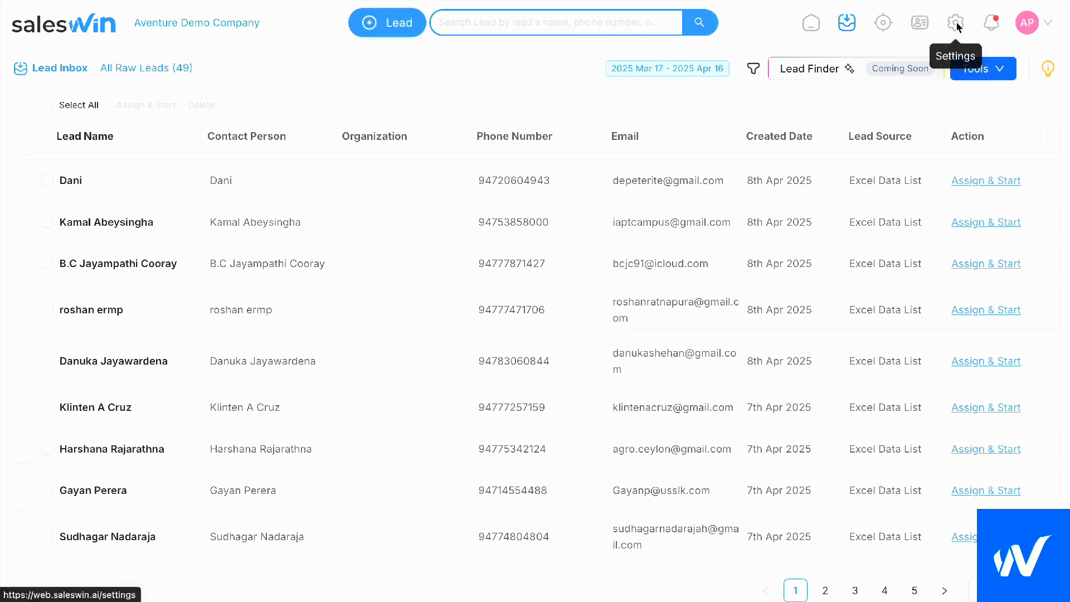
View the leads in Pipeline View, and review the steps and members of the Saleswin standard pipeline and Product Delivery in the pipeline settings
click(882, 23)
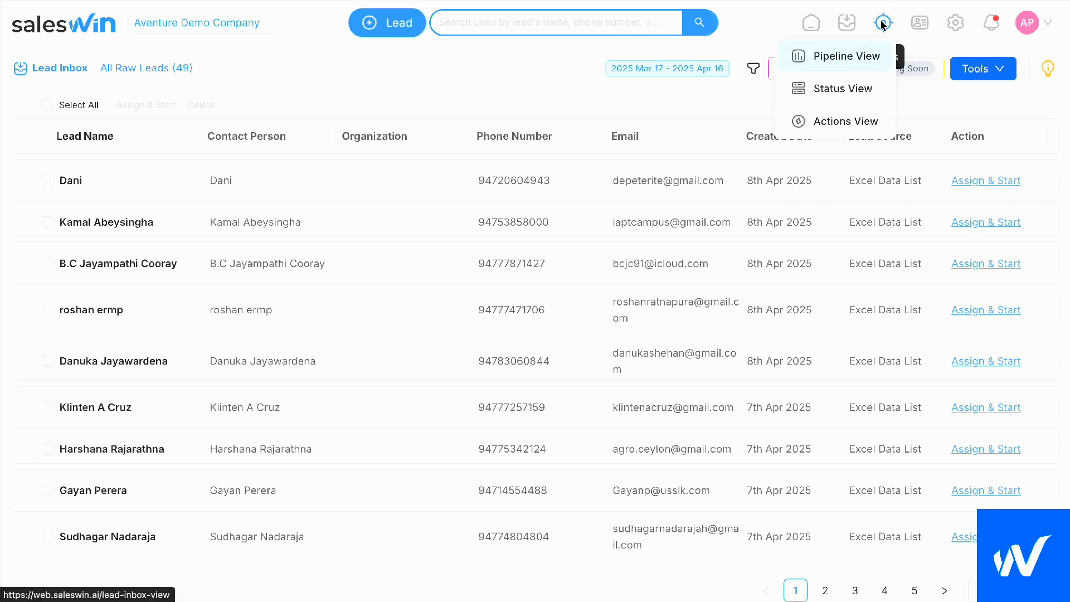
click(823, 59)
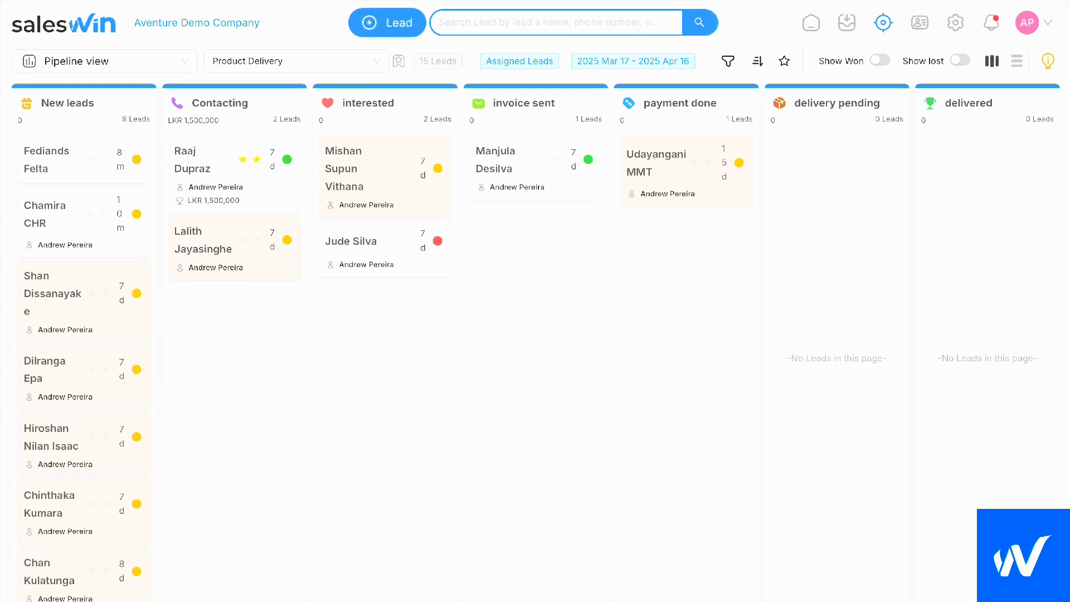
click(955, 23)
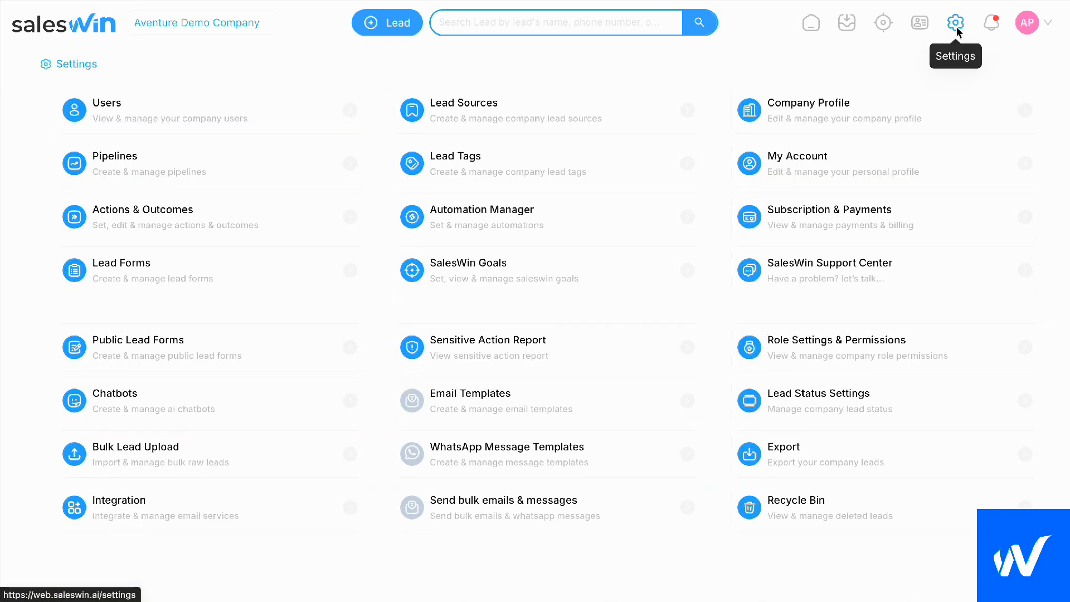
click(125, 173)
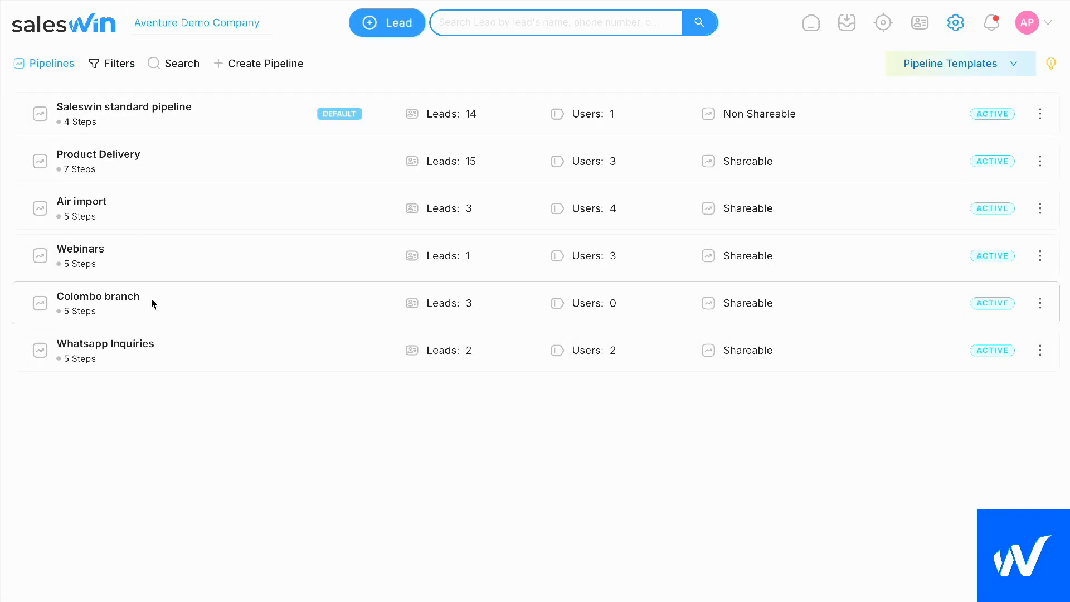
click(160, 107)
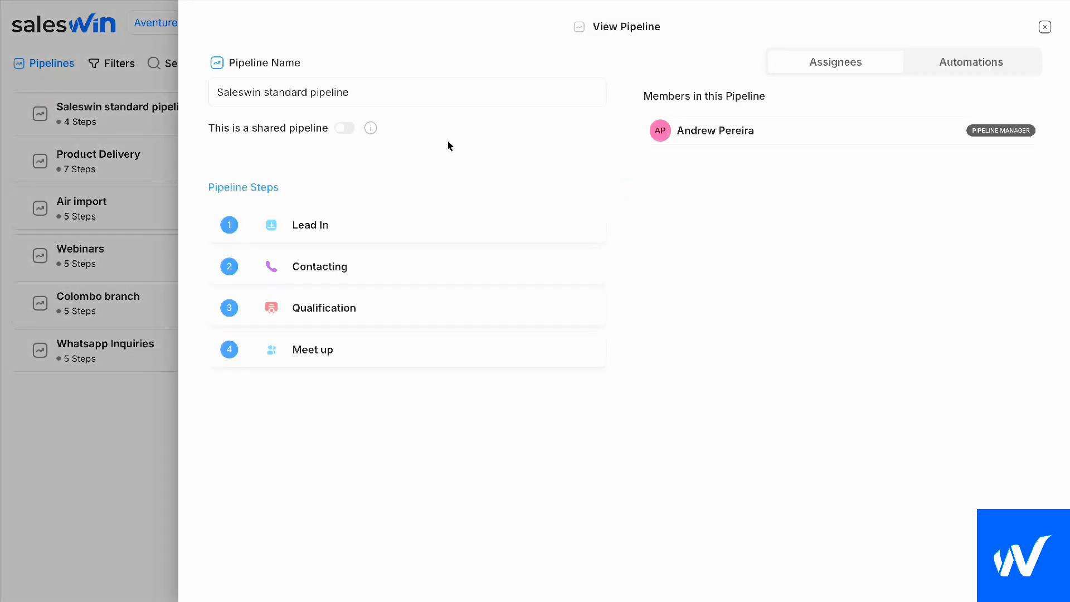
click(98, 159)
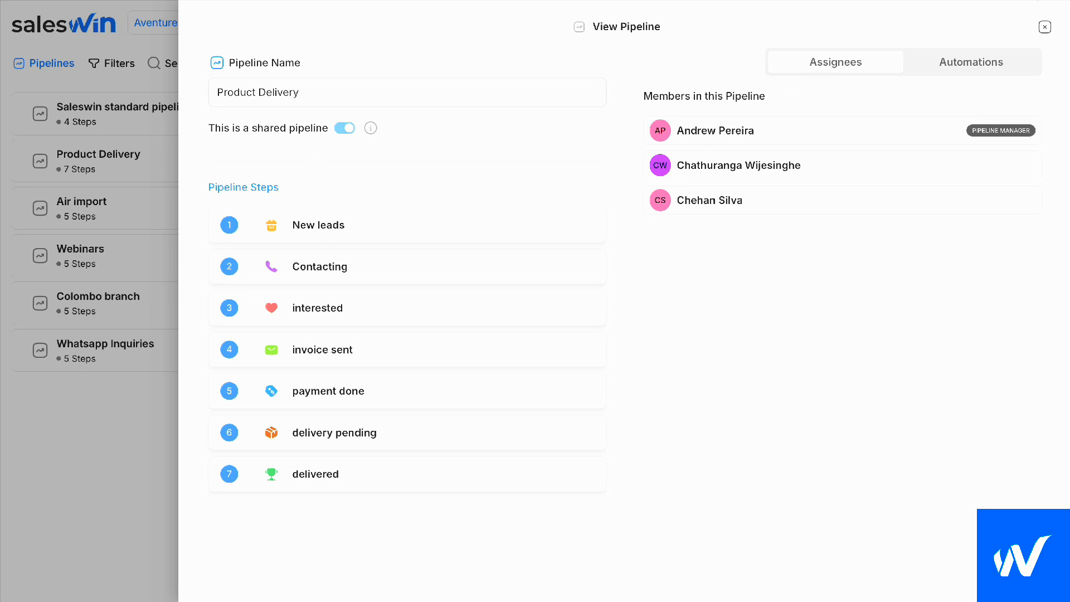
click(1044, 27)
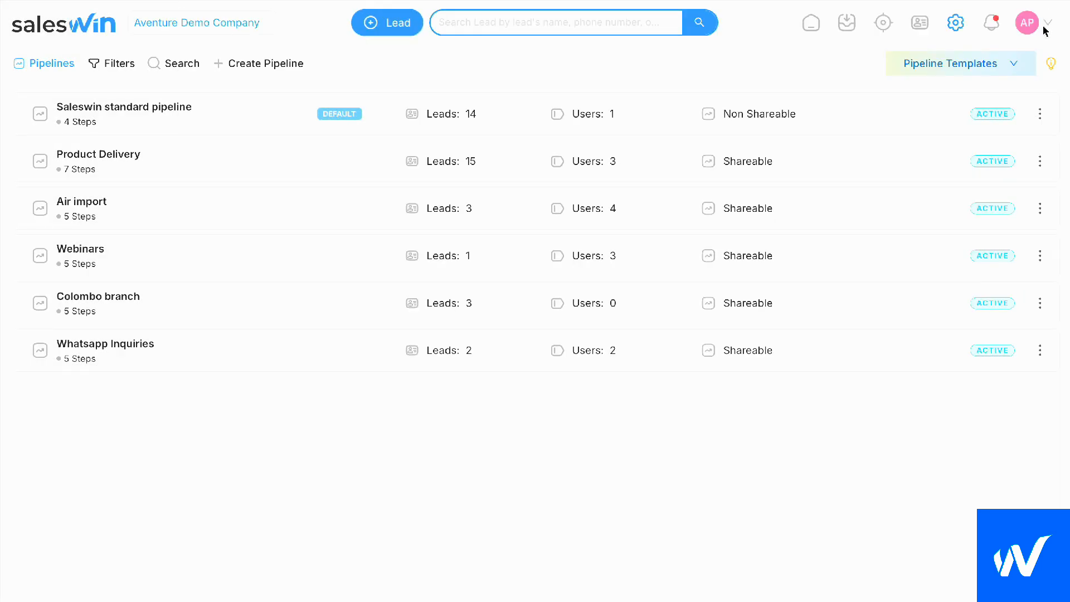
Return to the leads' Pipeline View and check the summary and pipeline step options of the first lead under Contacting
click(885, 27)
click(861, 57)
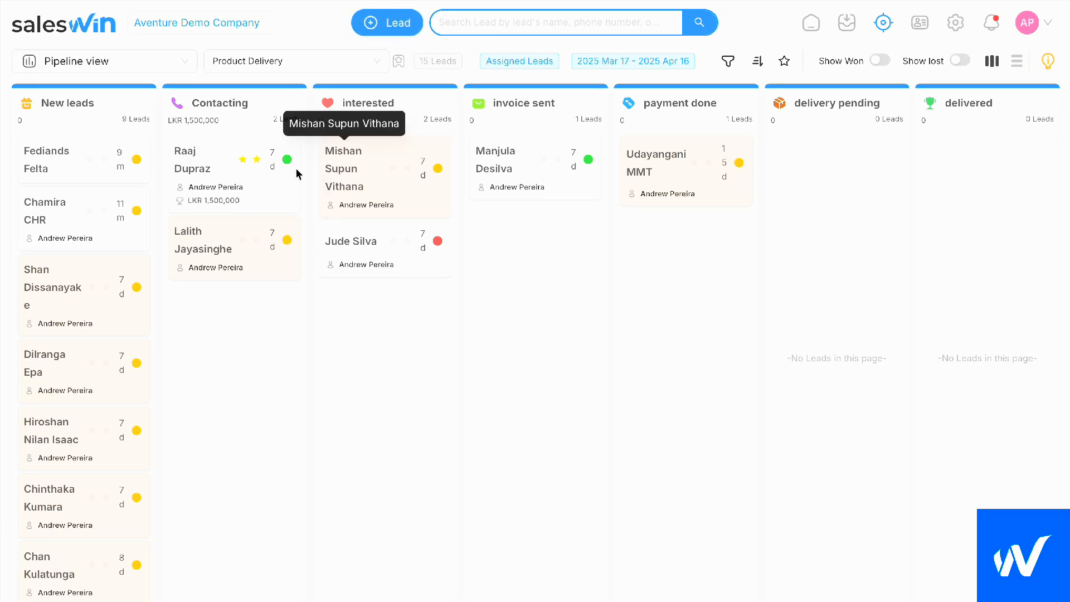
mouse_move(288, 165)
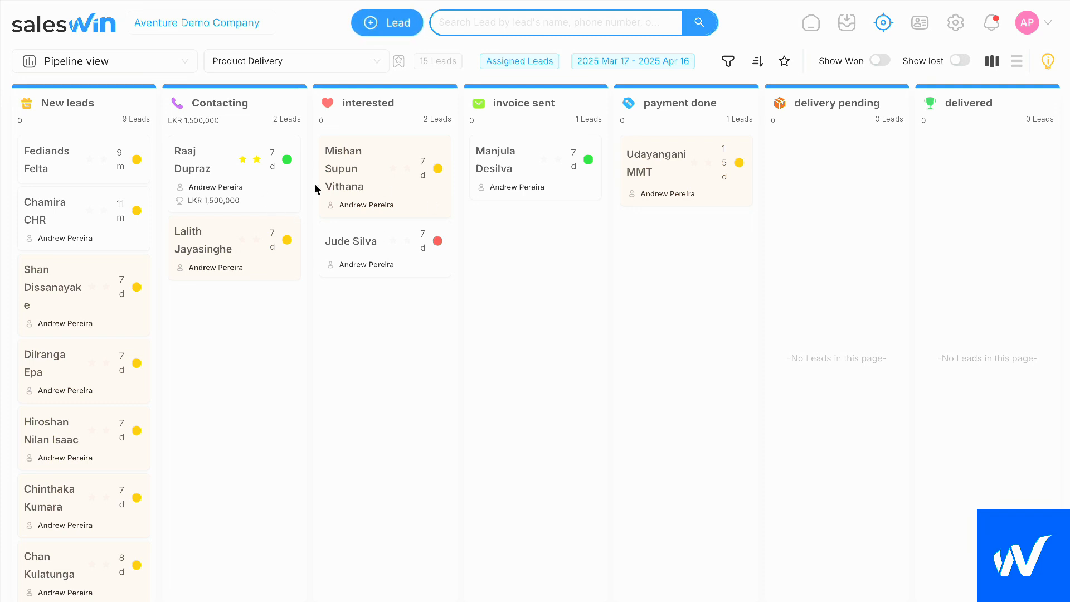
click(250, 183)
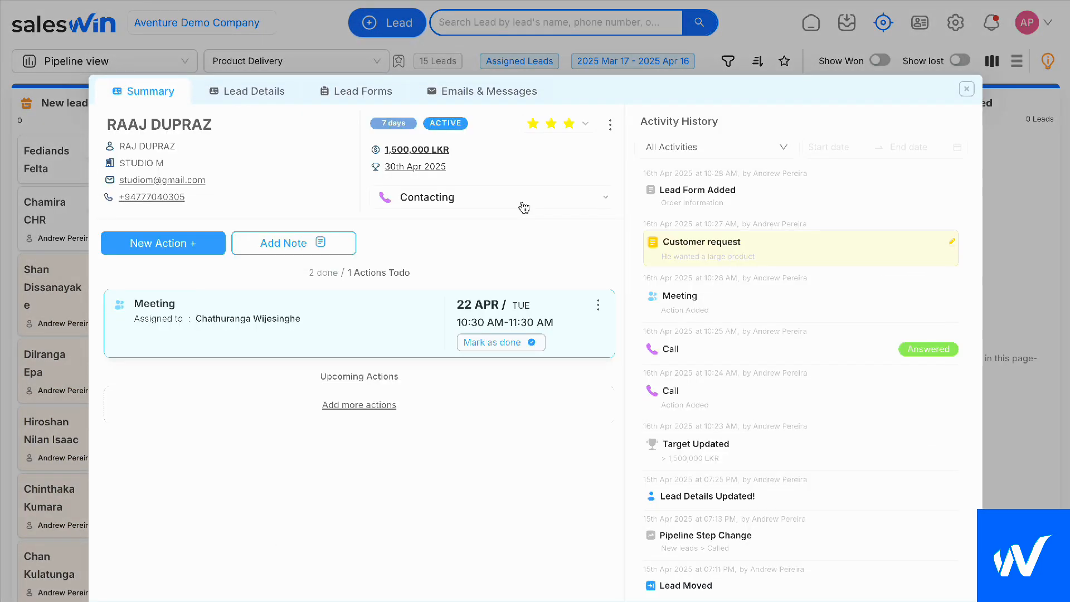
scroll(523, 207, down, 2)
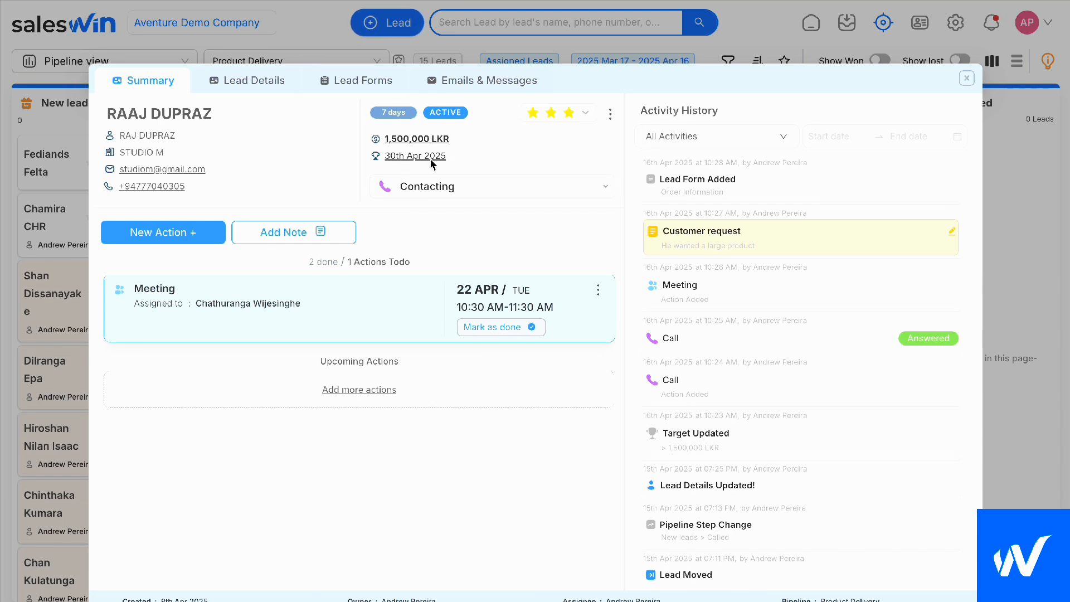
click(438, 189)
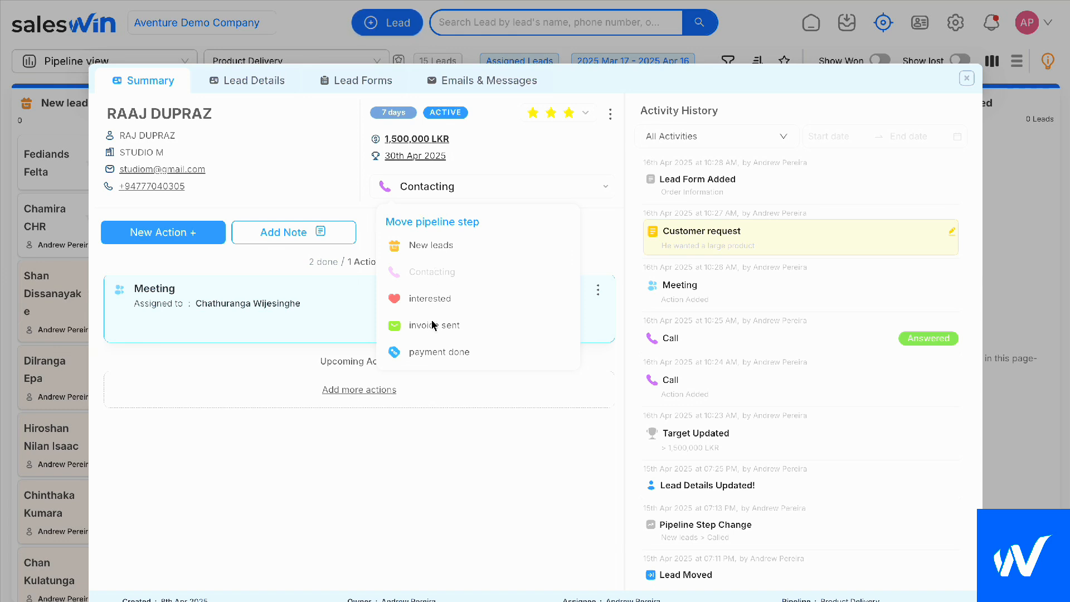
click(503, 160)
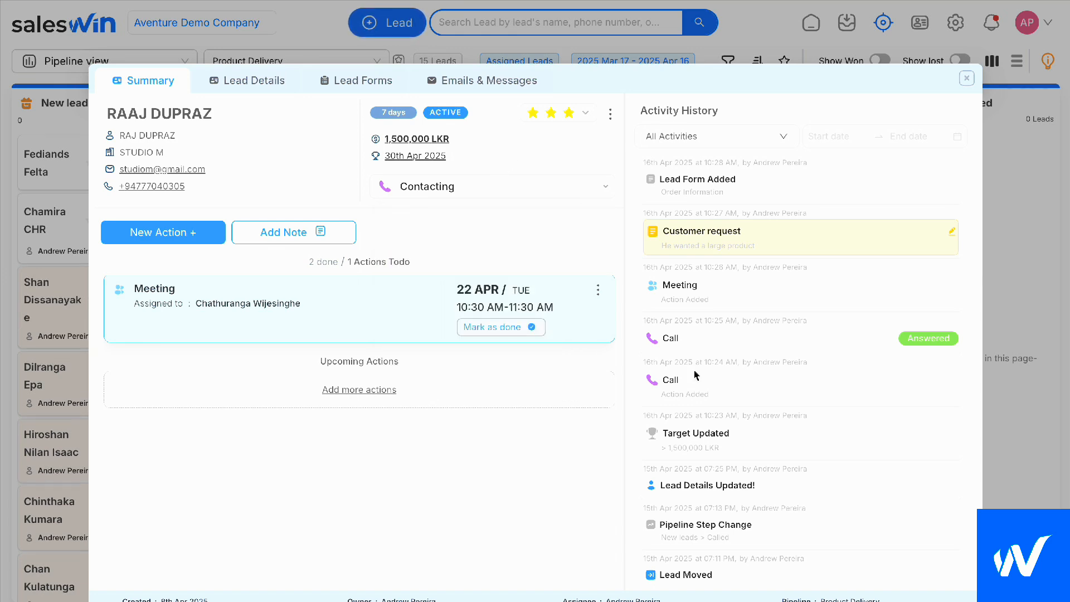
Examine the lead's activity history and view its Customer request note without editing it
scroll(694, 374, down, 3)
scroll(694, 375, up, 3)
scroll(709, 437, down, 1)
scroll(709, 437, up, 1)
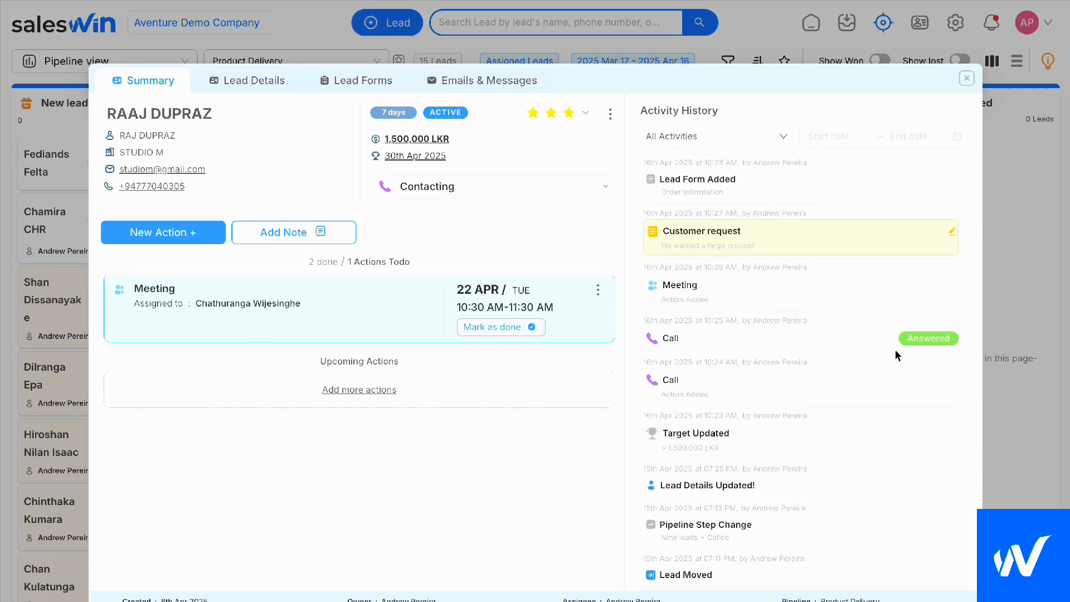
scroll(862, 328, up, 1)
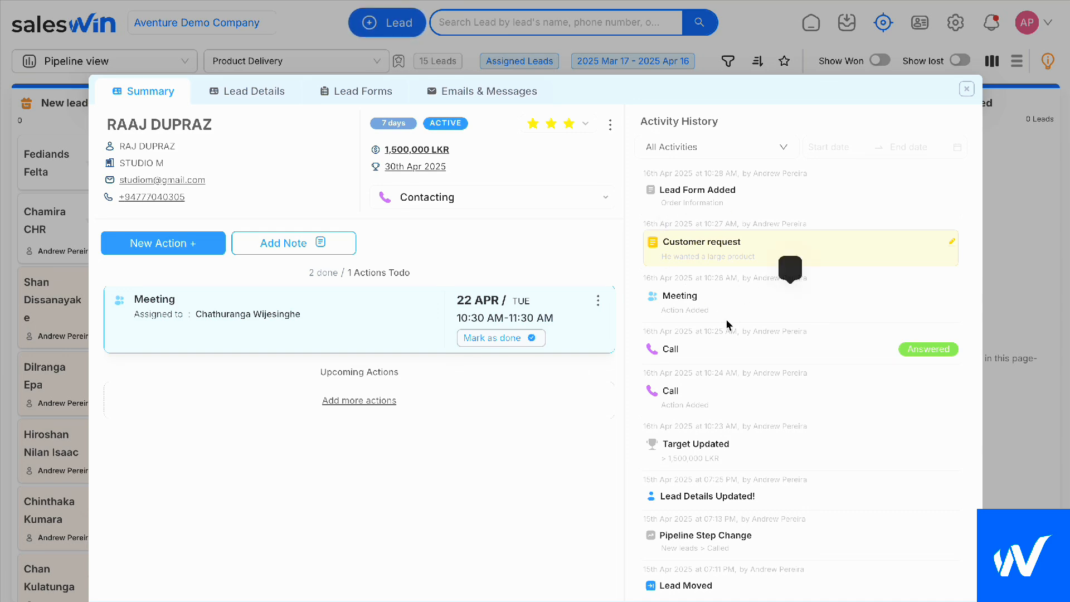
scroll(715, 406, down, 2)
scroll(717, 406, up, 3)
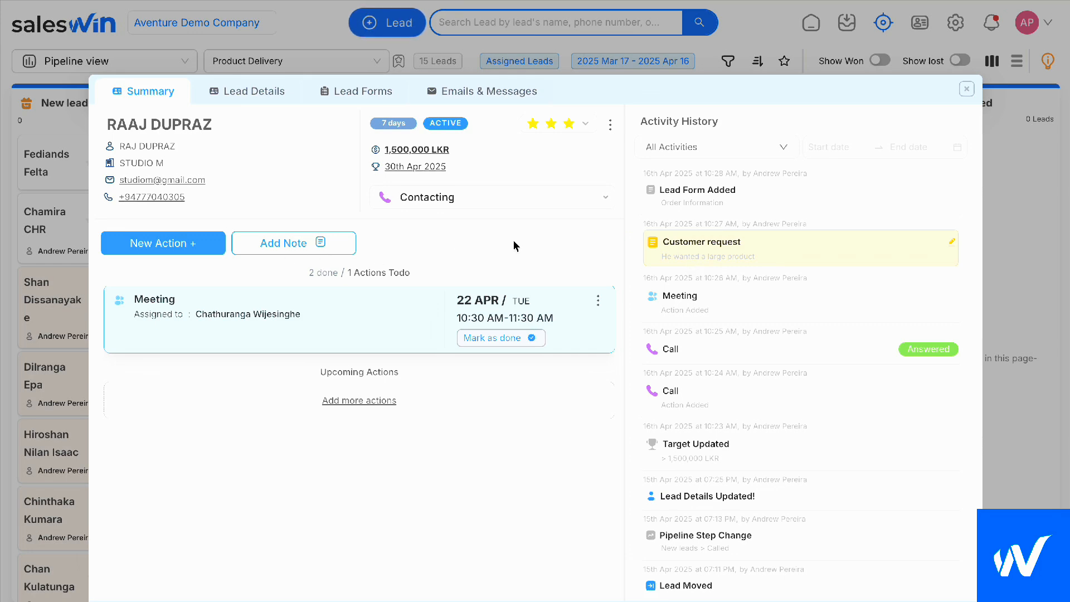
click(705, 248)
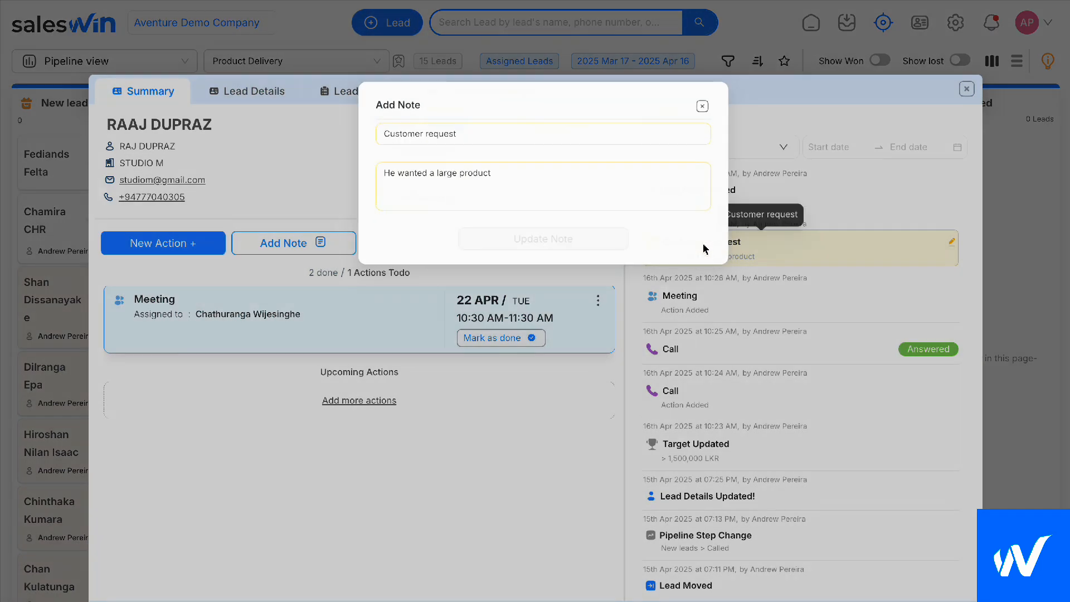
click(702, 100)
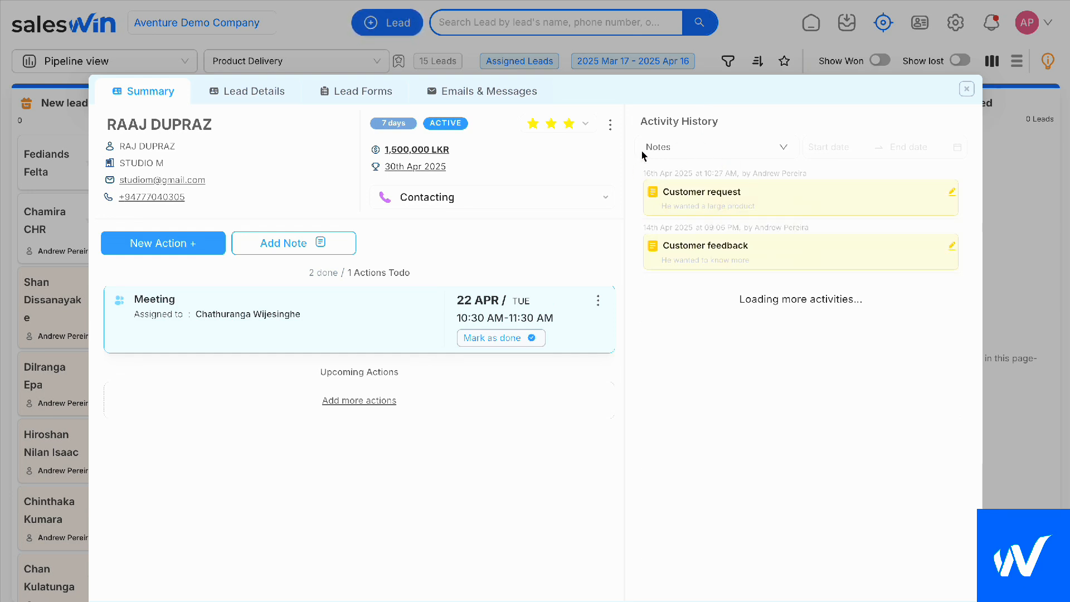
Set the lead's activity history filter to All activities and look through the entries
click(702, 151)
click(693, 183)
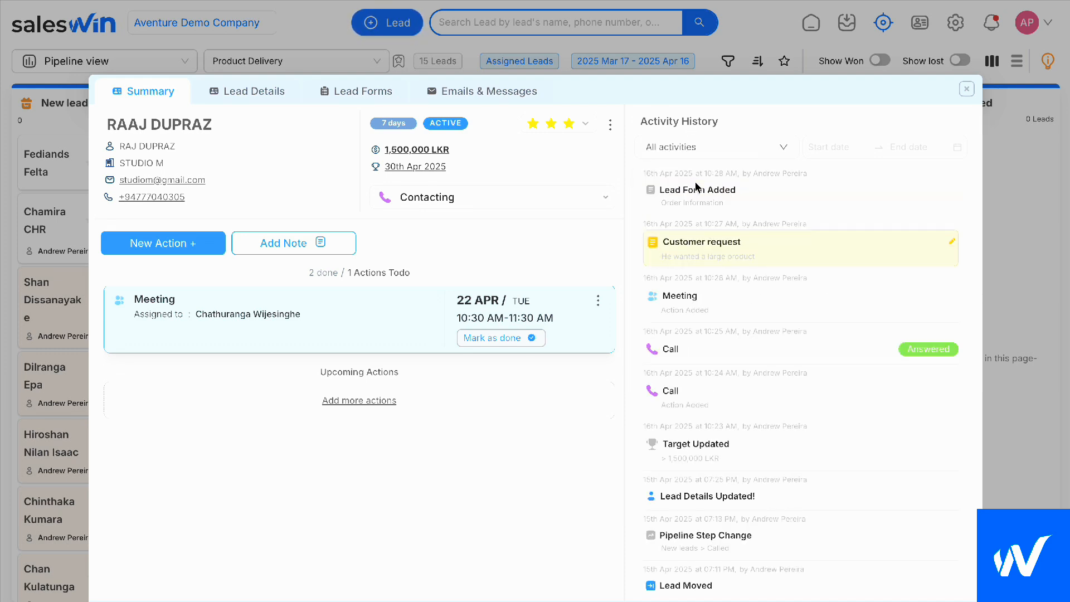
scroll(685, 398, down, 3)
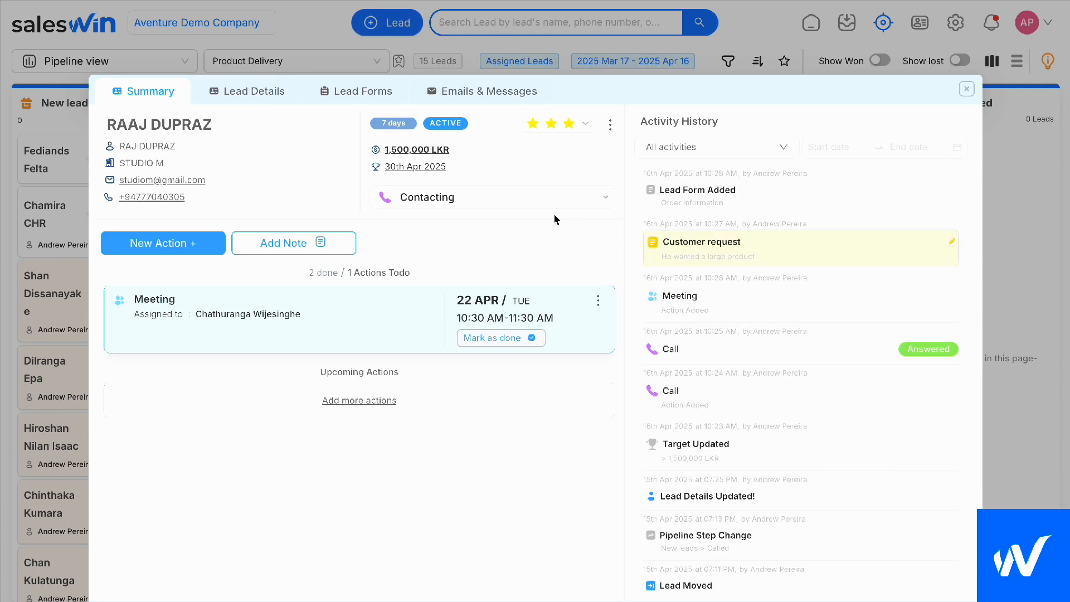
Add a blank Order Information form to the lead's forms
click(369, 97)
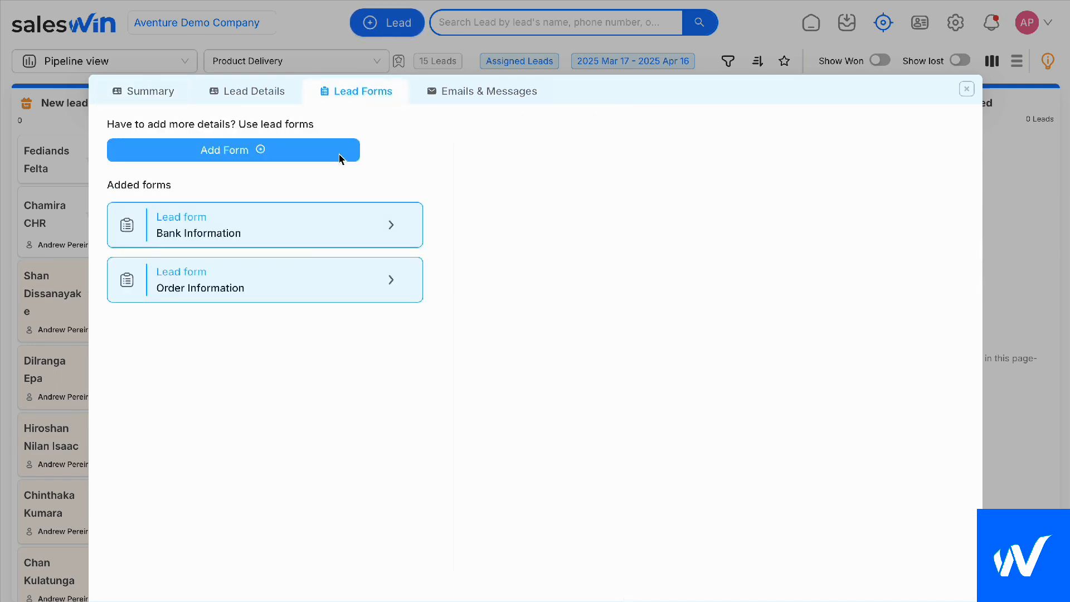
click(286, 159)
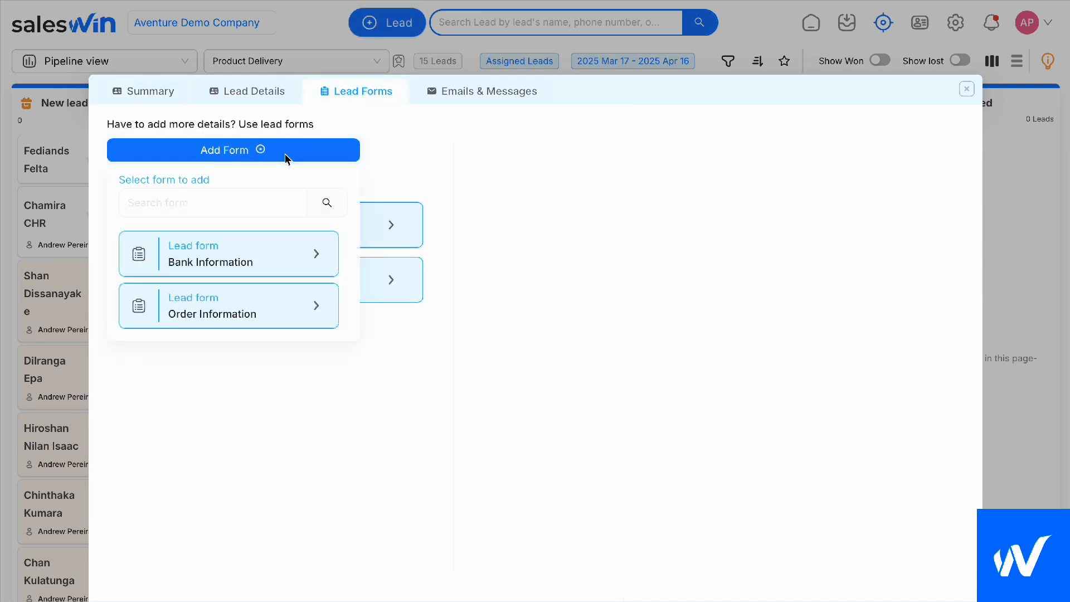
click(235, 309)
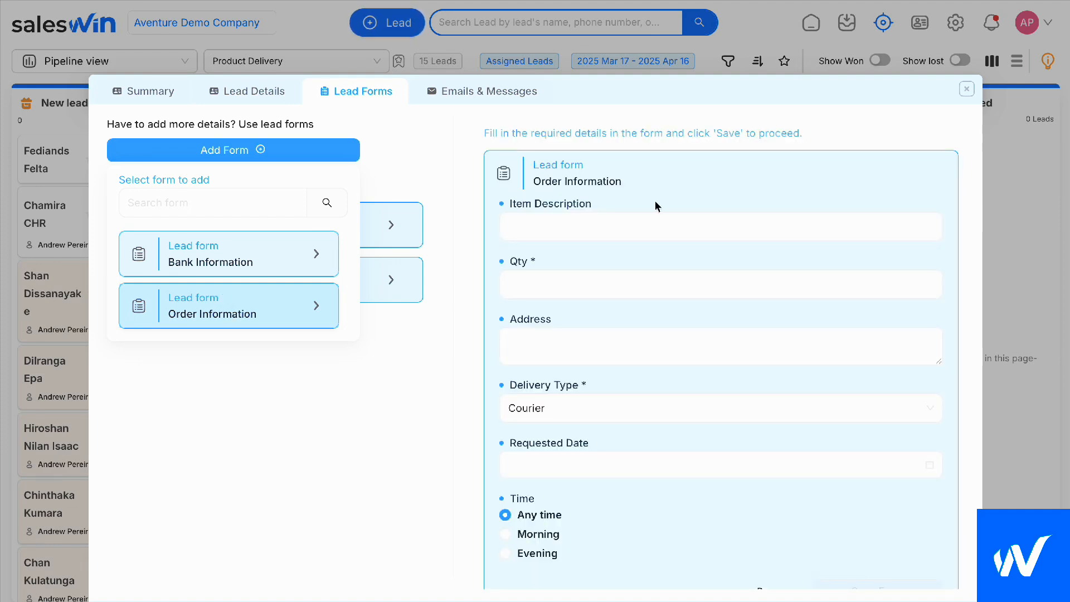
Fill in the order form with quantity 34, Cash on delivery as delivery type and Morning as time, and save it
click(713, 221)
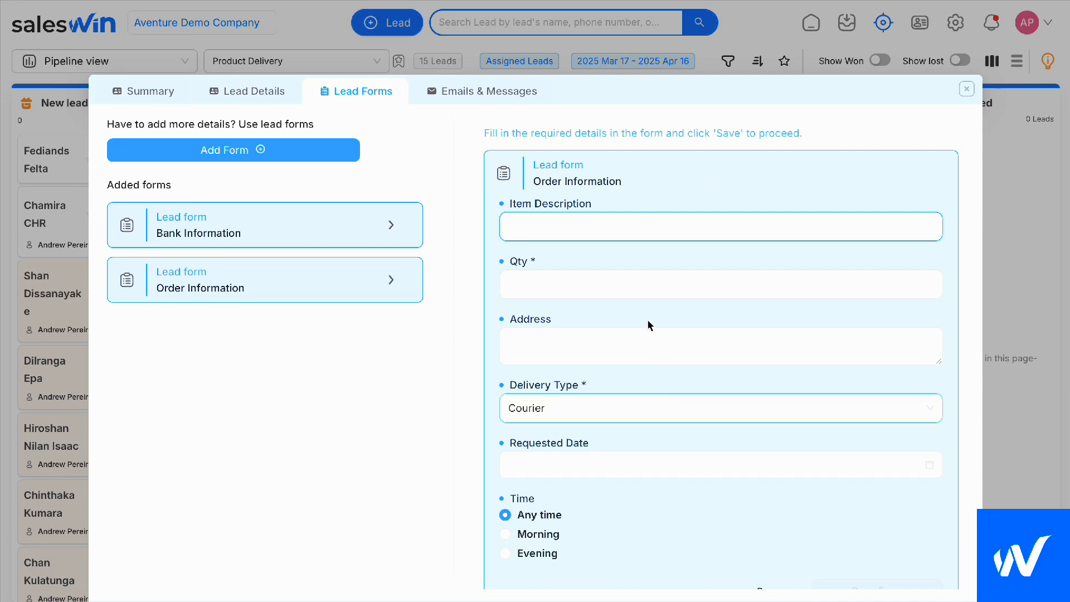
click(621, 283)
text(34)
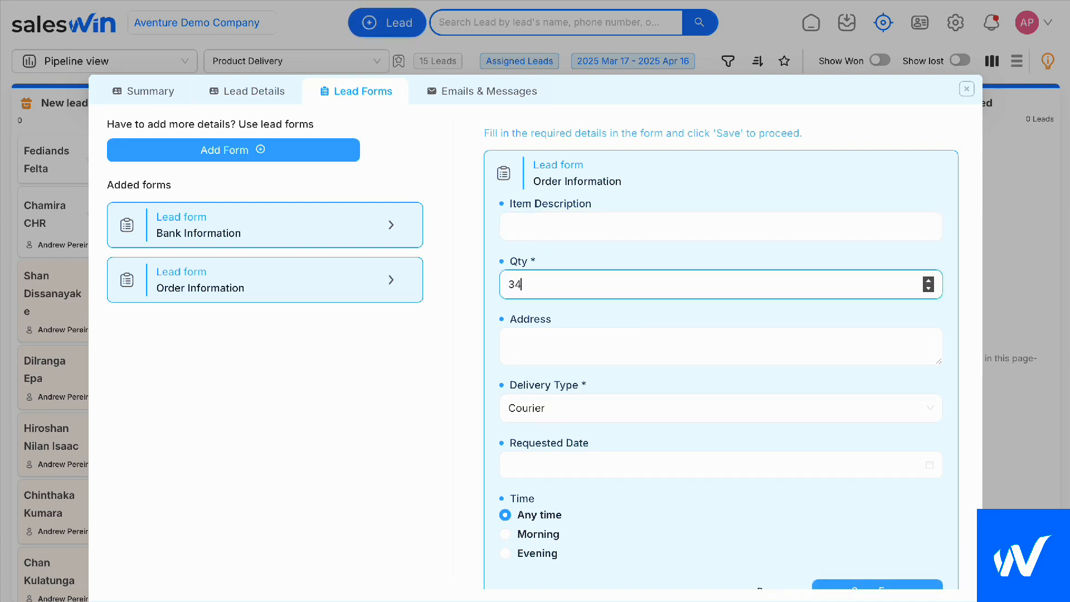
click(579, 409)
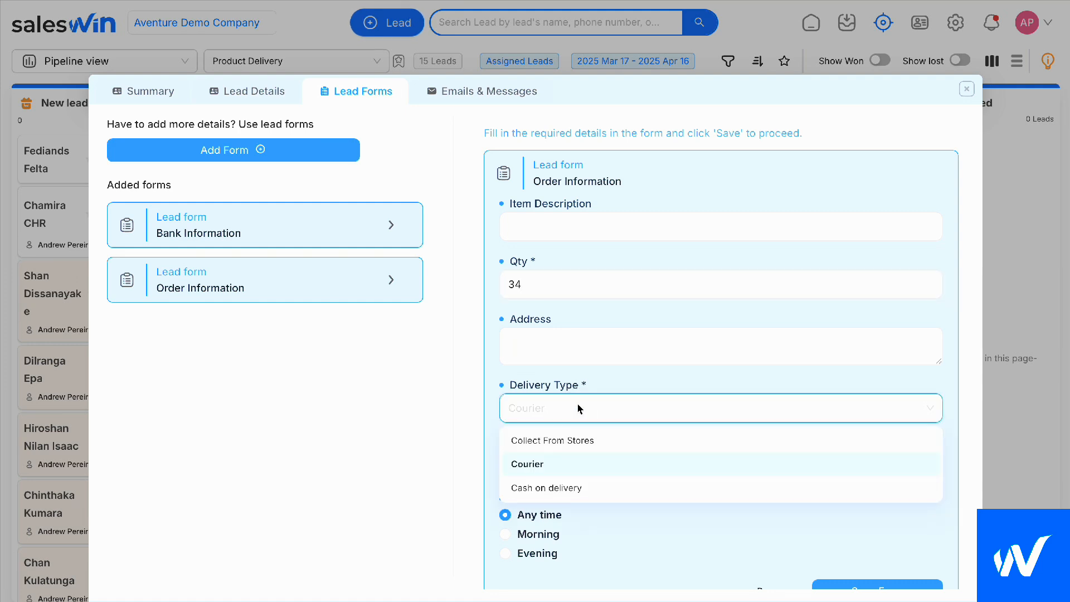
click(554, 485)
click(538, 536)
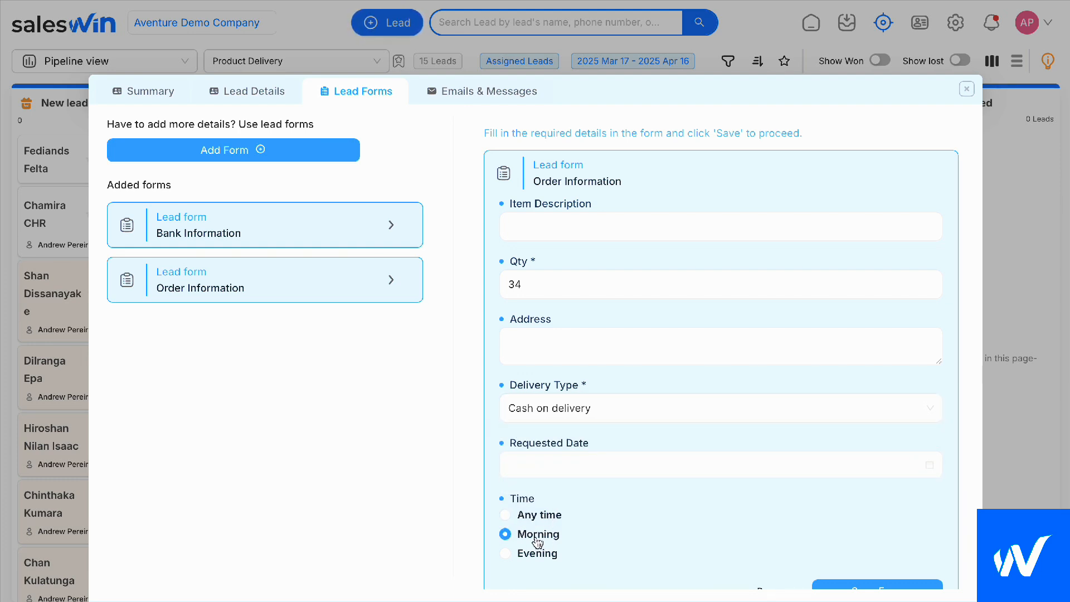
scroll(628, 511, down, 1)
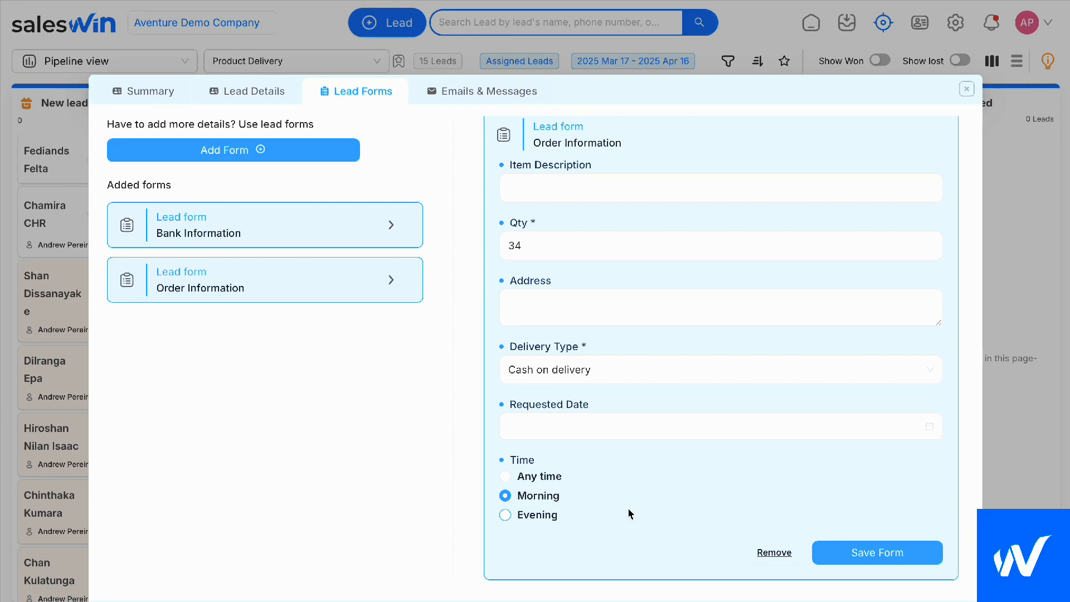
click(914, 551)
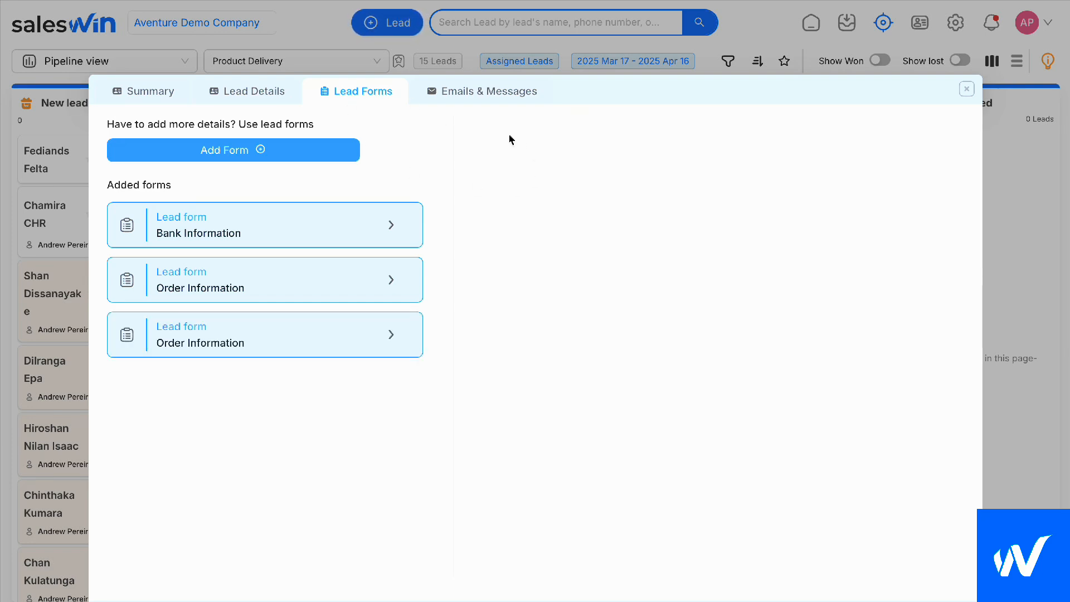
View the lead's e-mails and look at a blank new mail addressed to the lead without sending it
click(471, 98)
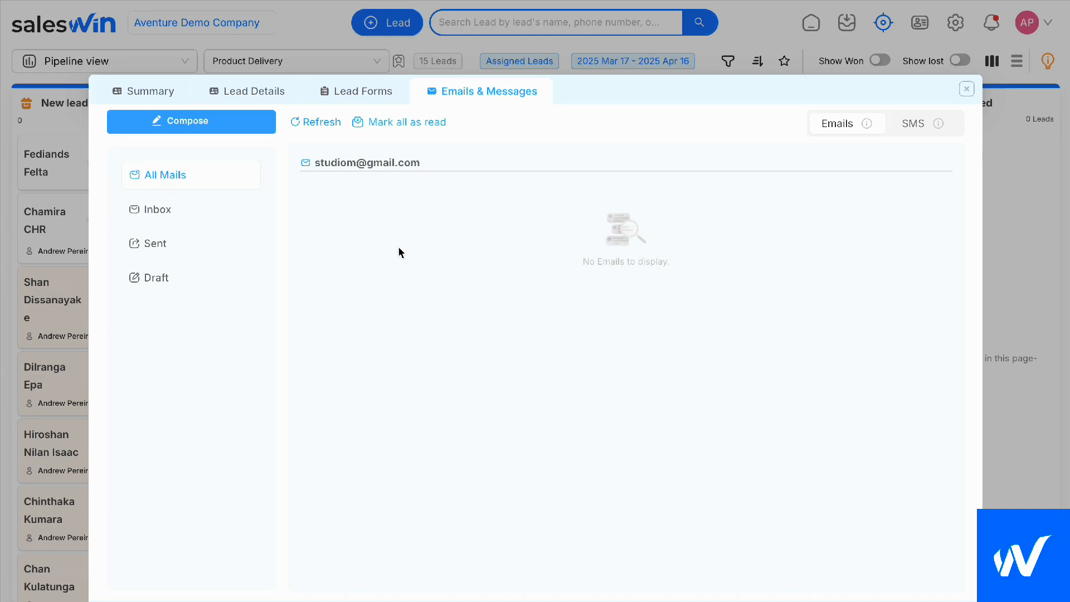
click(230, 128)
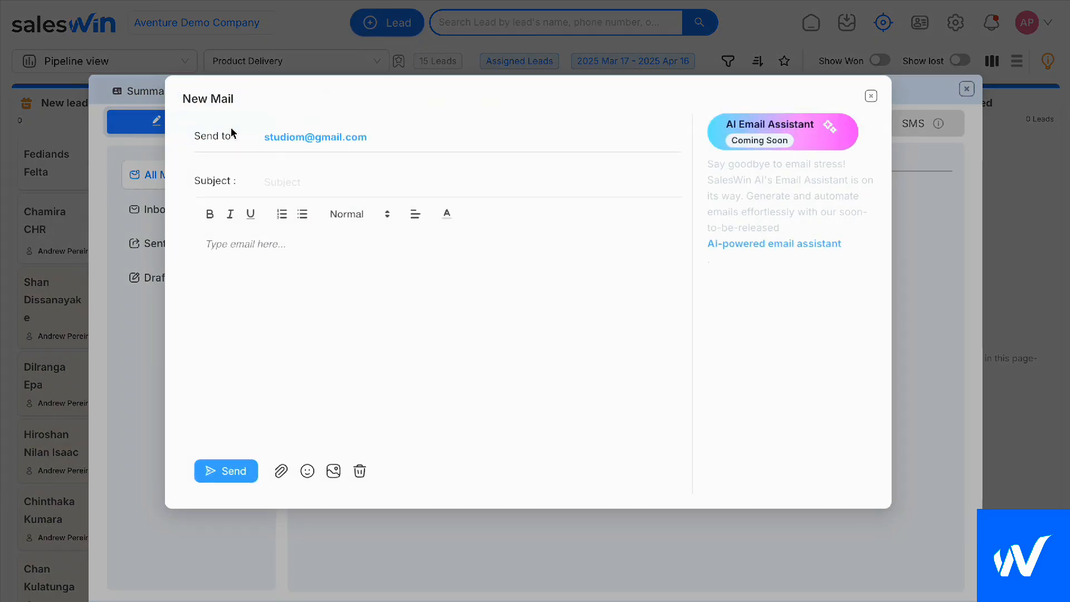
click(313, 185)
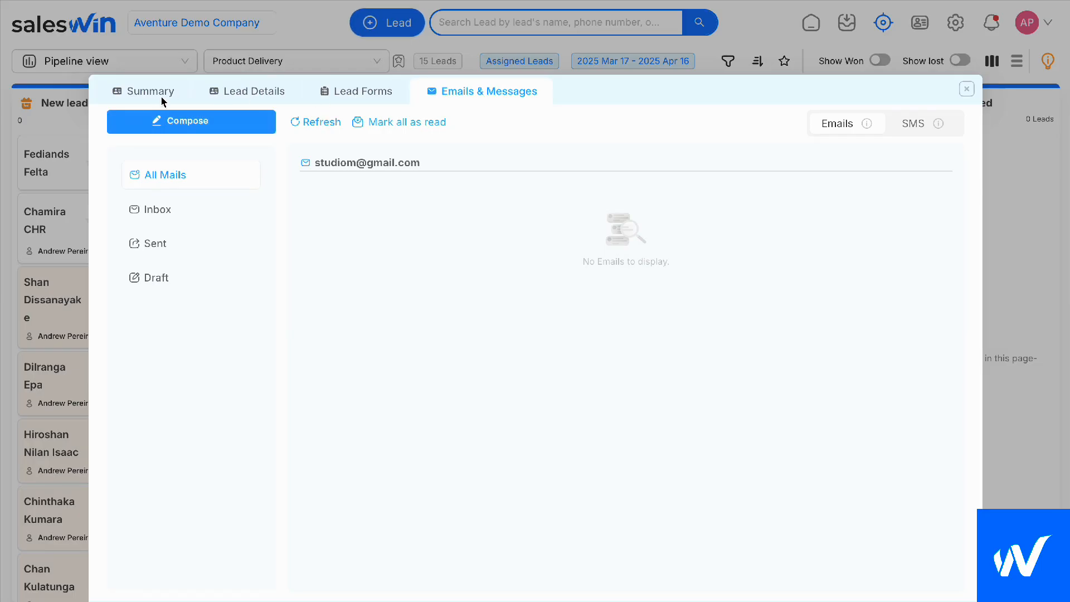
click(162, 118)
click(816, 66)
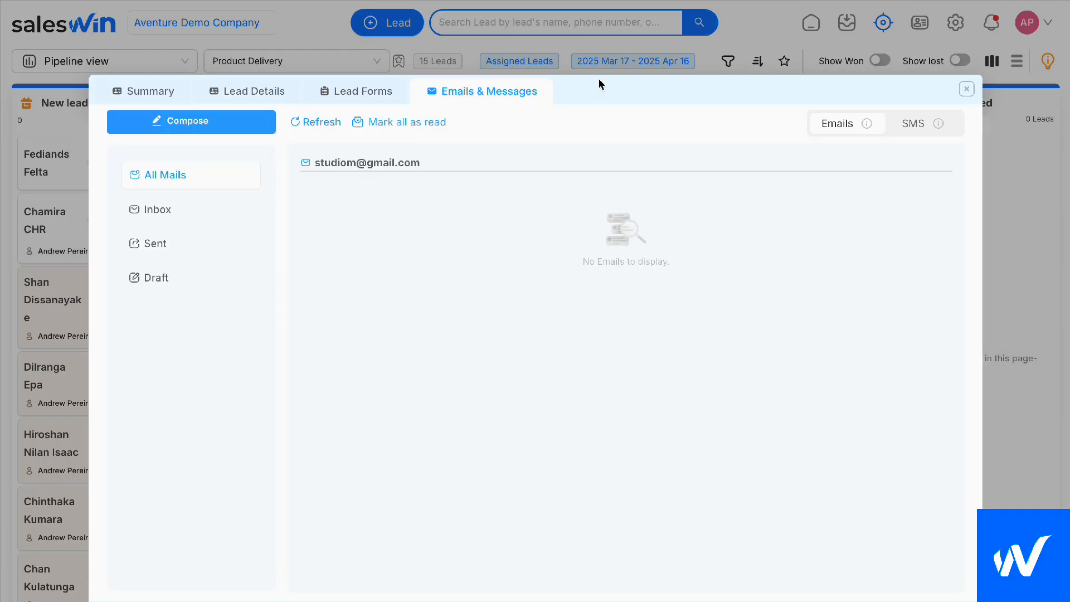
Start a new Meeting action for the frozen lead in the interested stage and assign it to a different team member
click(136, 92)
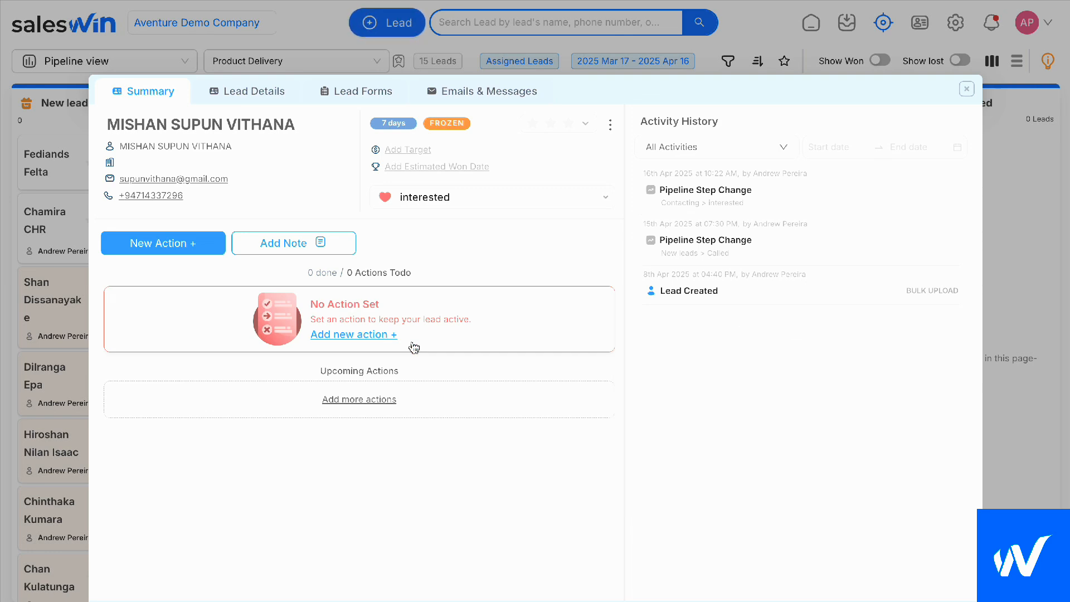
click(154, 245)
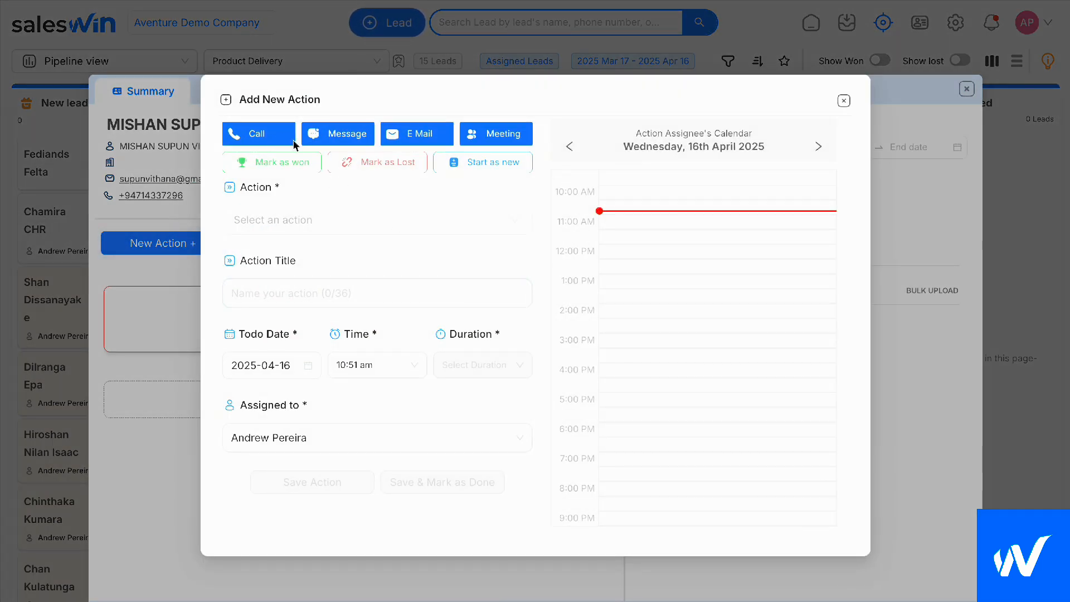
click(495, 134)
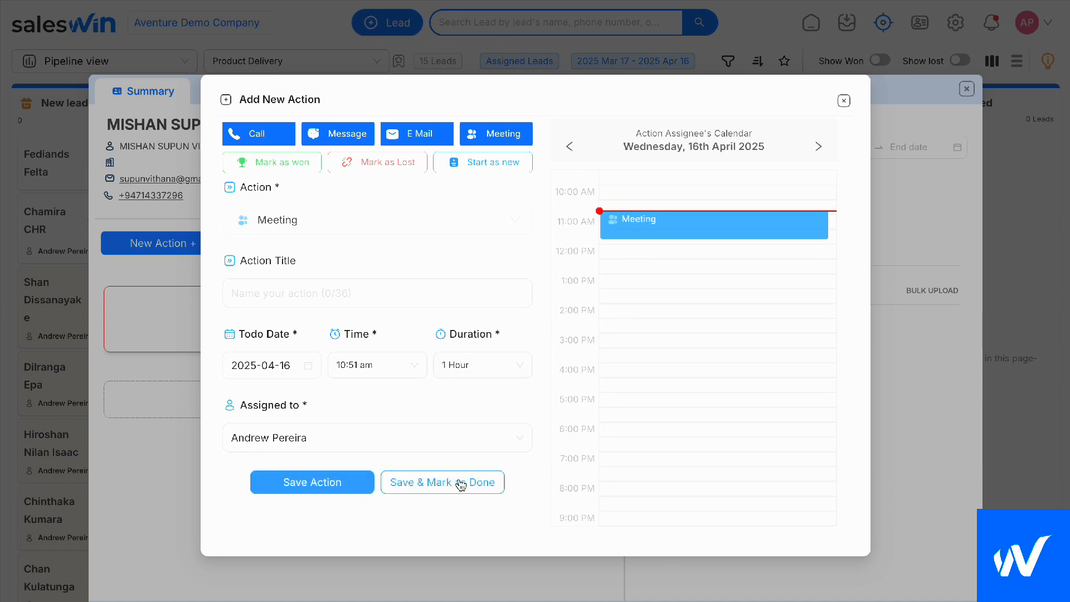
click(418, 439)
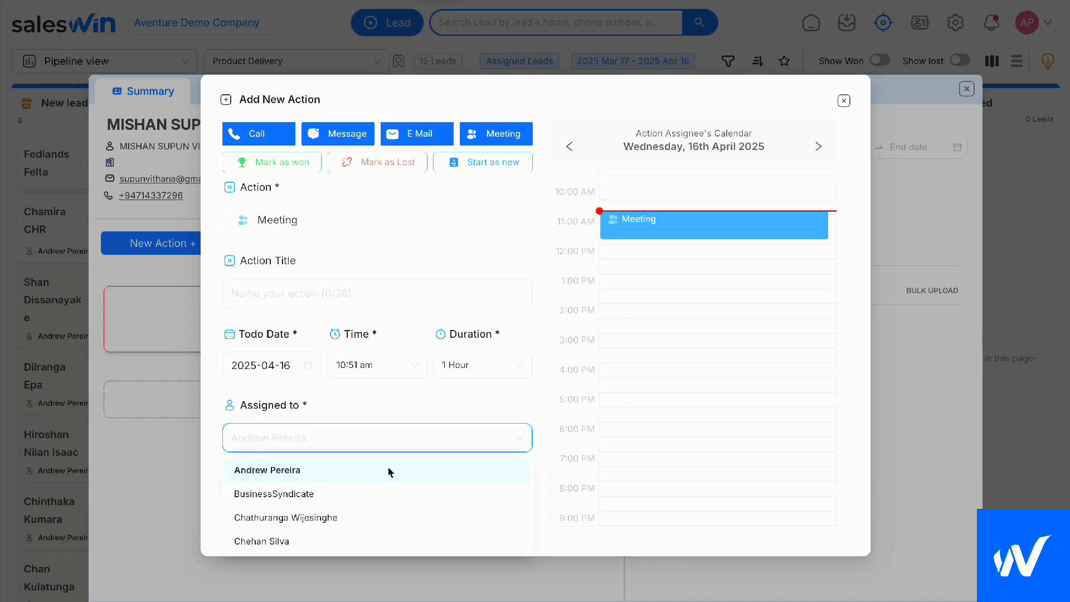
click(341, 517)
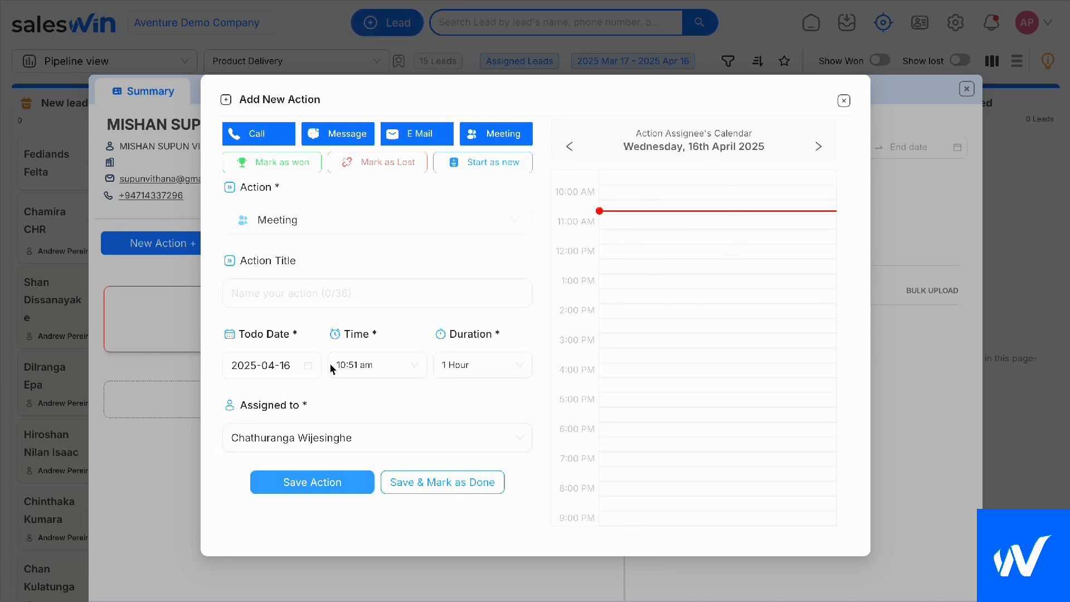
Set the meeting's to-do date to 2025-04-22 and check the assignee's calendar for that day
click(279, 365)
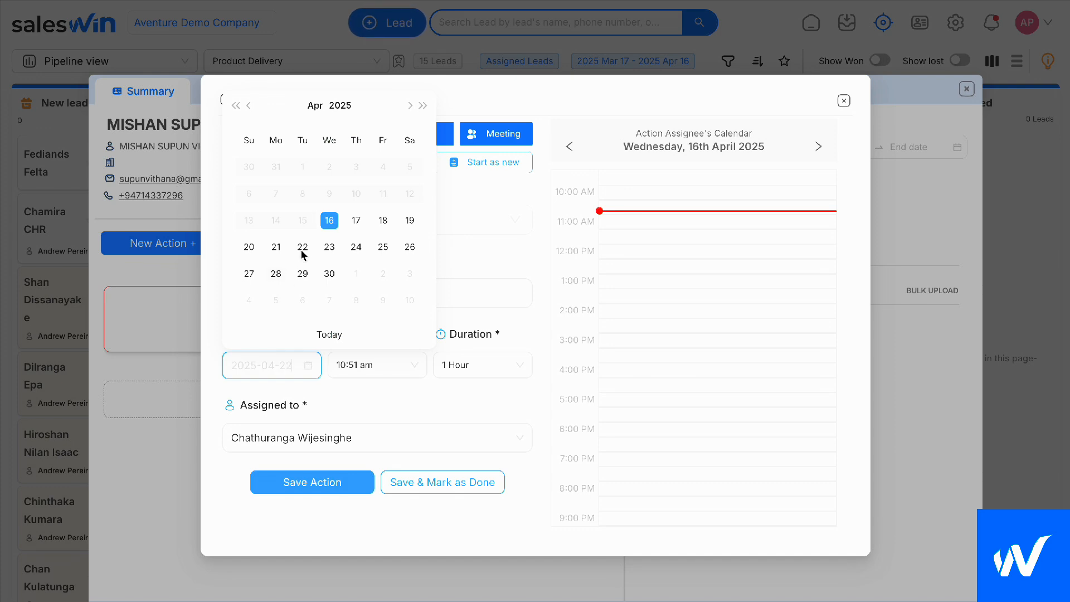
click(302, 252)
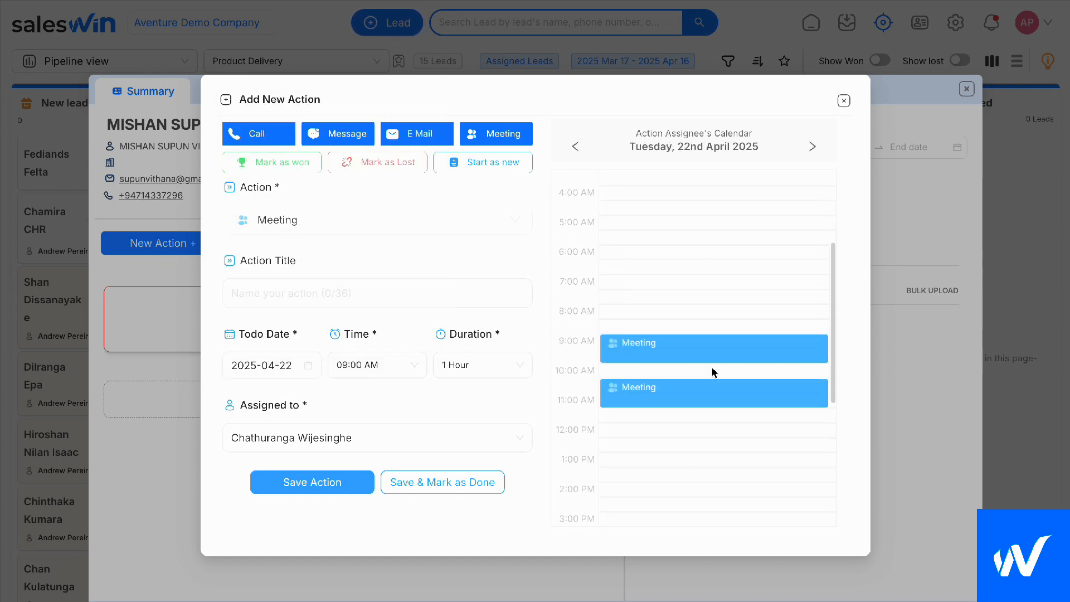
scroll(712, 372, down, 3)
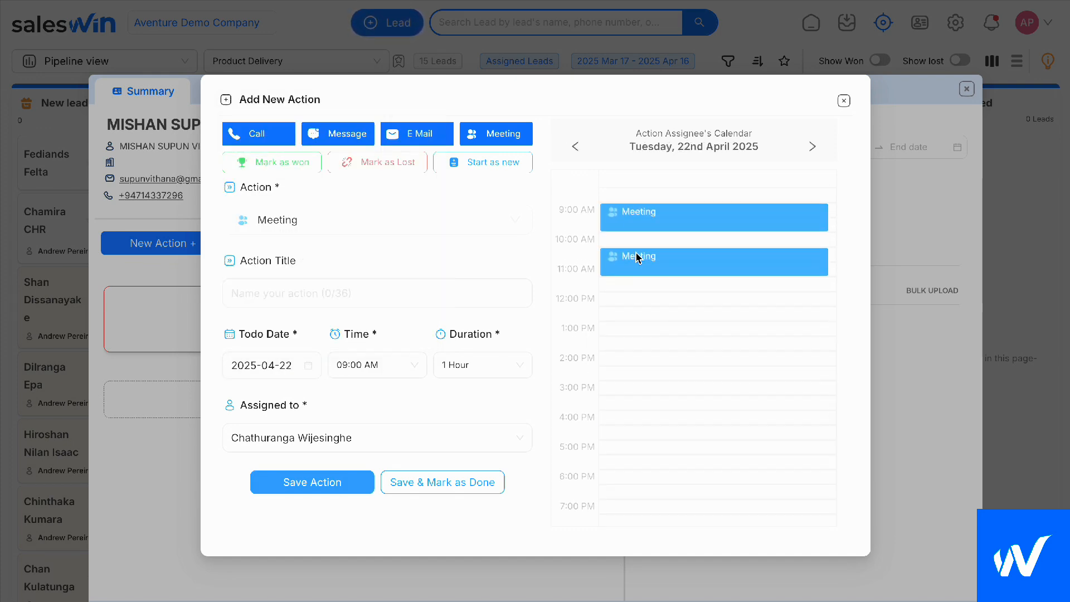
scroll(656, 334, down, 1)
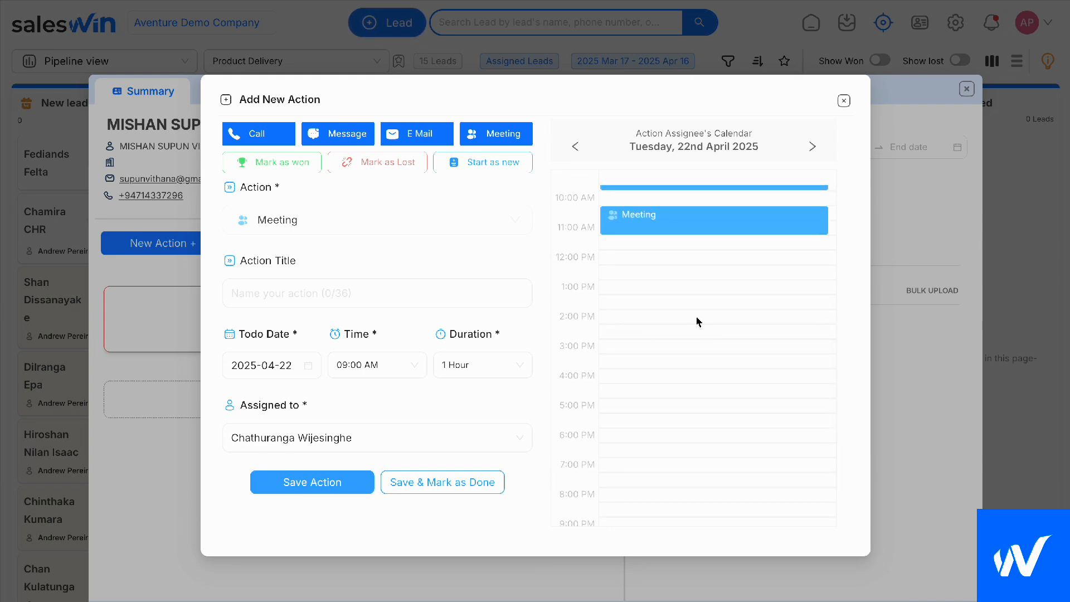
Set the meeting's time to 01:30 PM and its duration to 2 Hours, and save the action
click(370, 365)
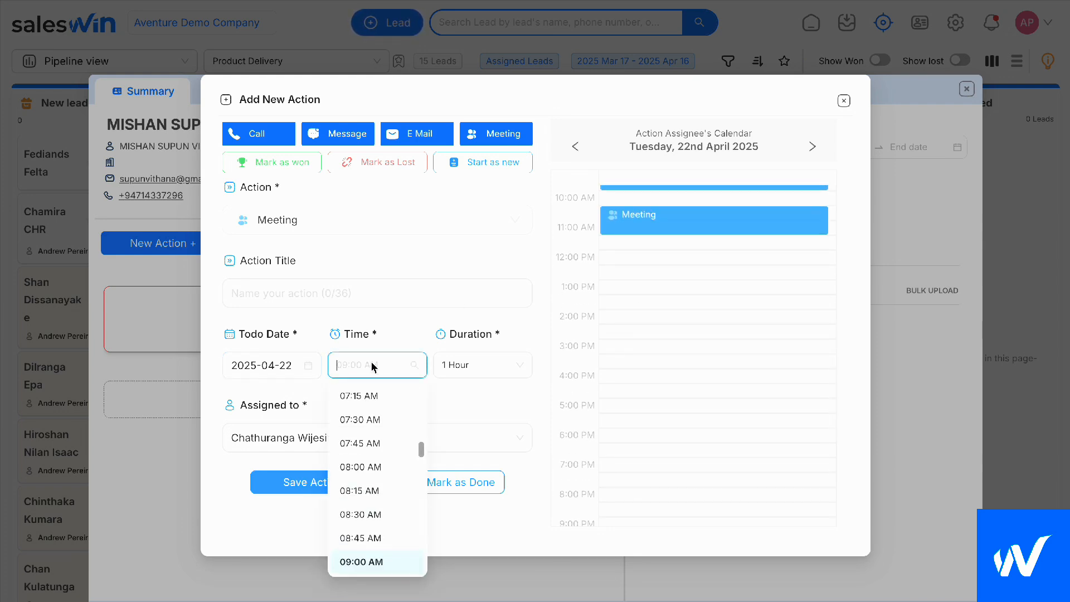
scroll(373, 545, down, 5)
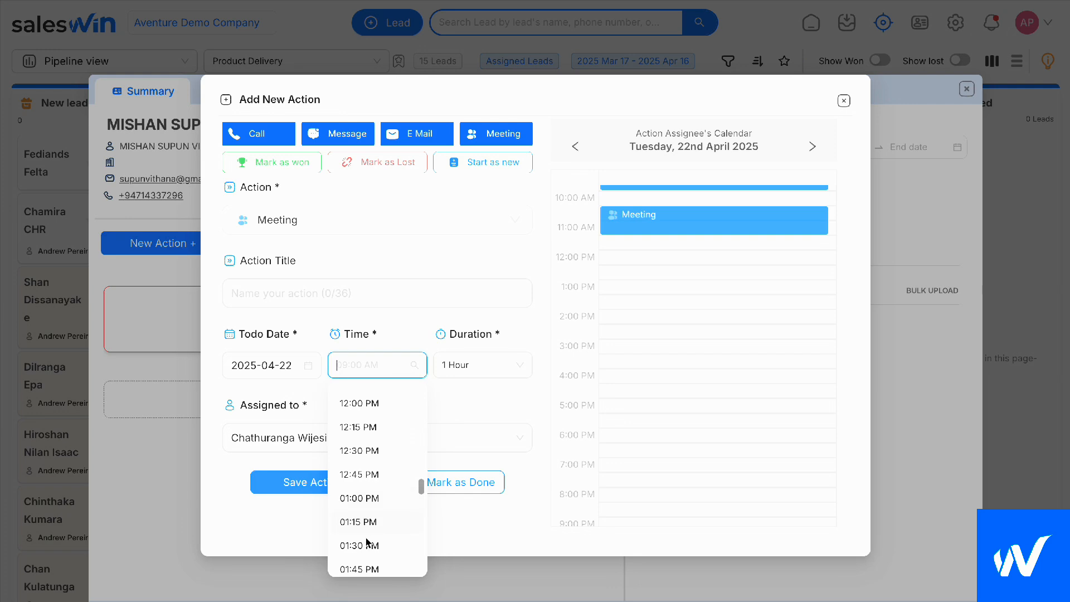
click(368, 545)
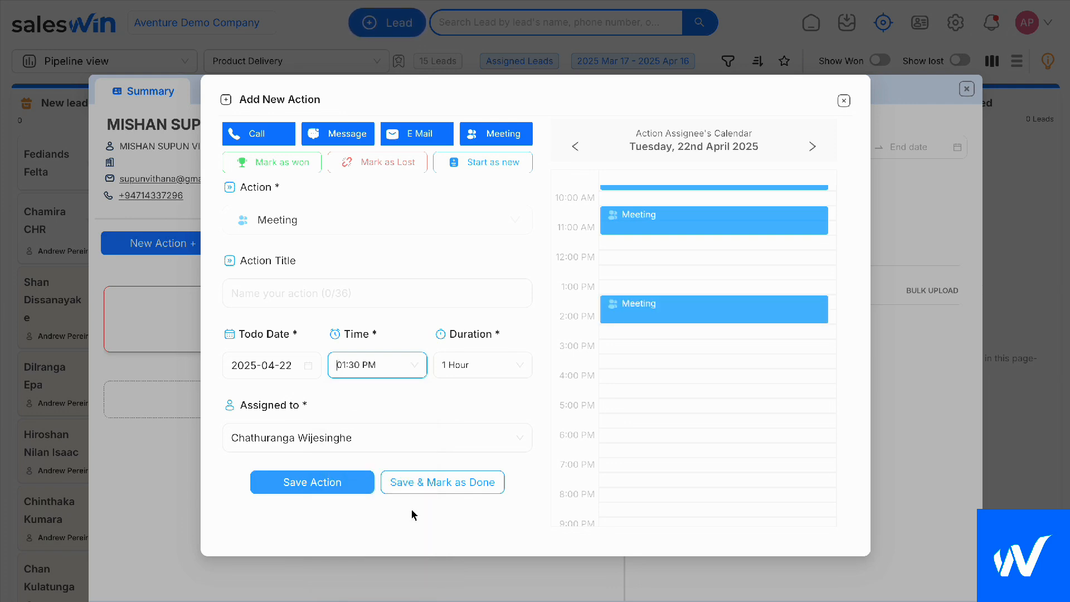
click(506, 372)
click(494, 467)
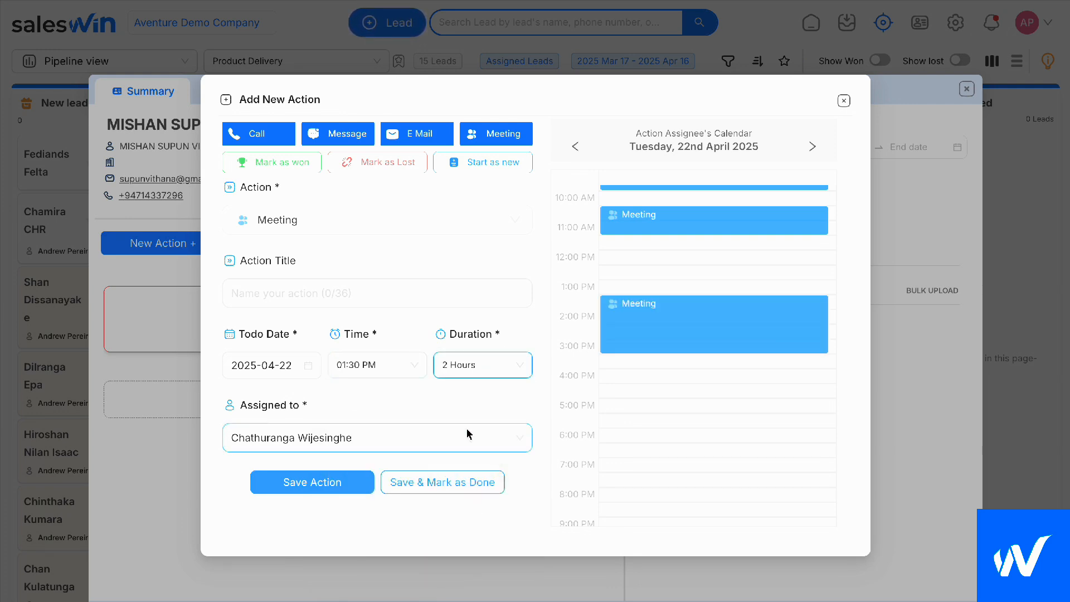
scroll(708, 424, up, 3)
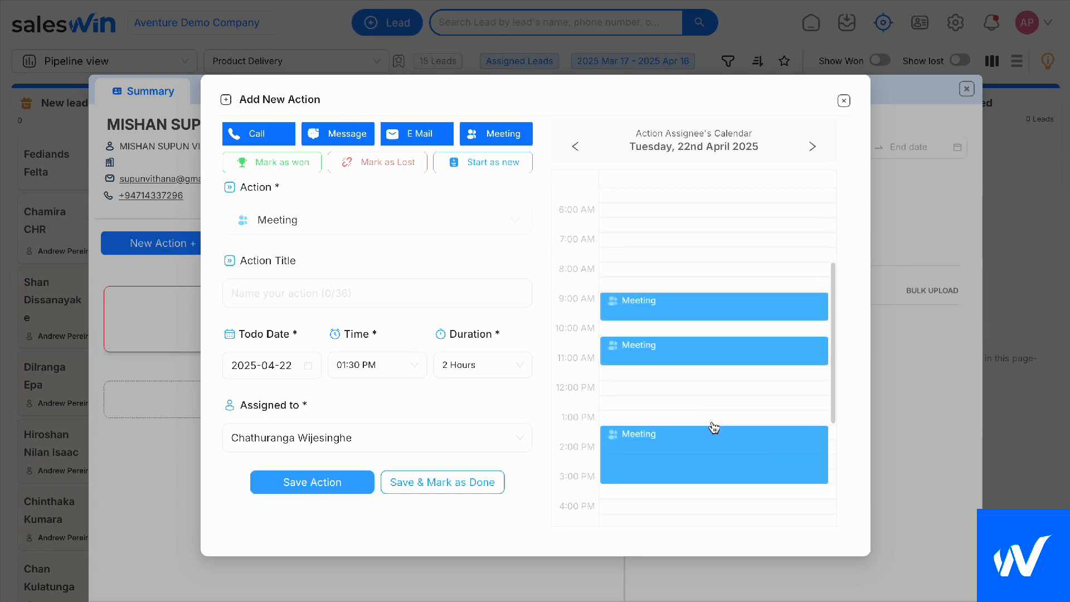
scroll(713, 426, down, 4)
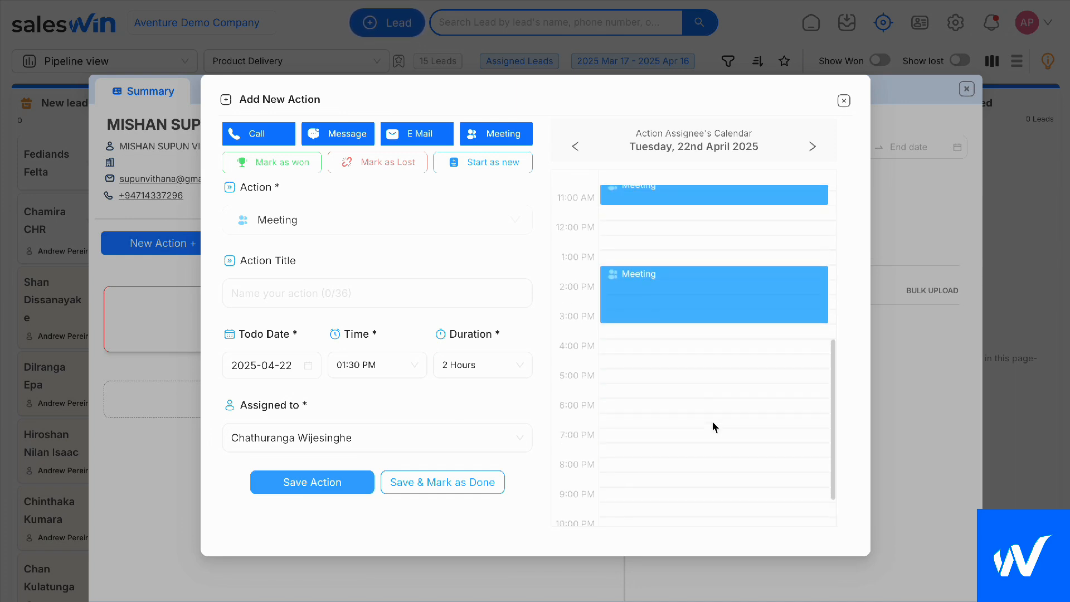
click(340, 485)
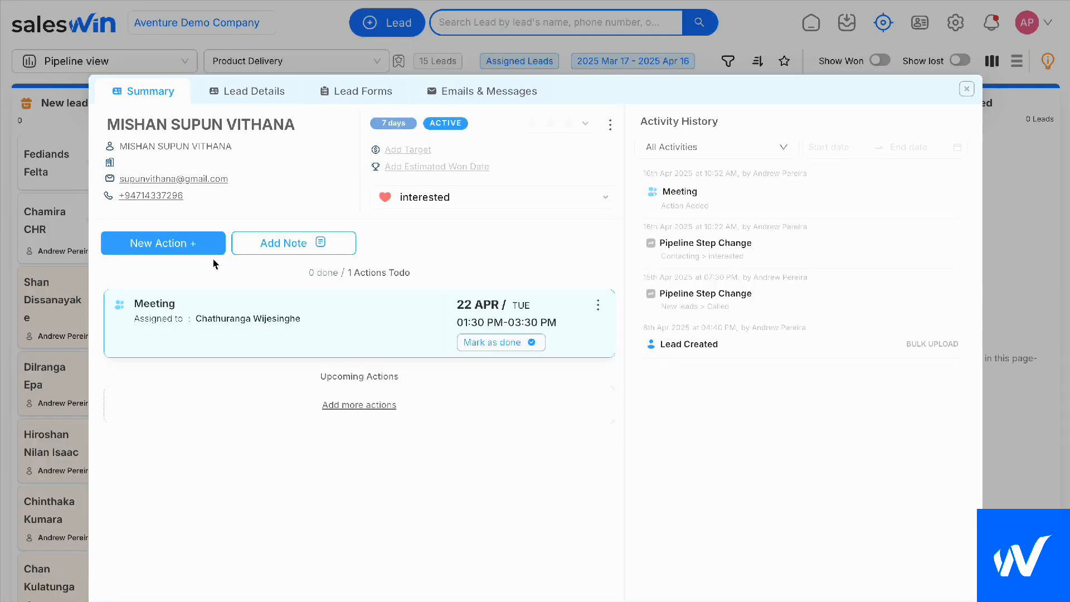
Look through the action types available for another new action, and close the form and the lead without adding one
click(186, 246)
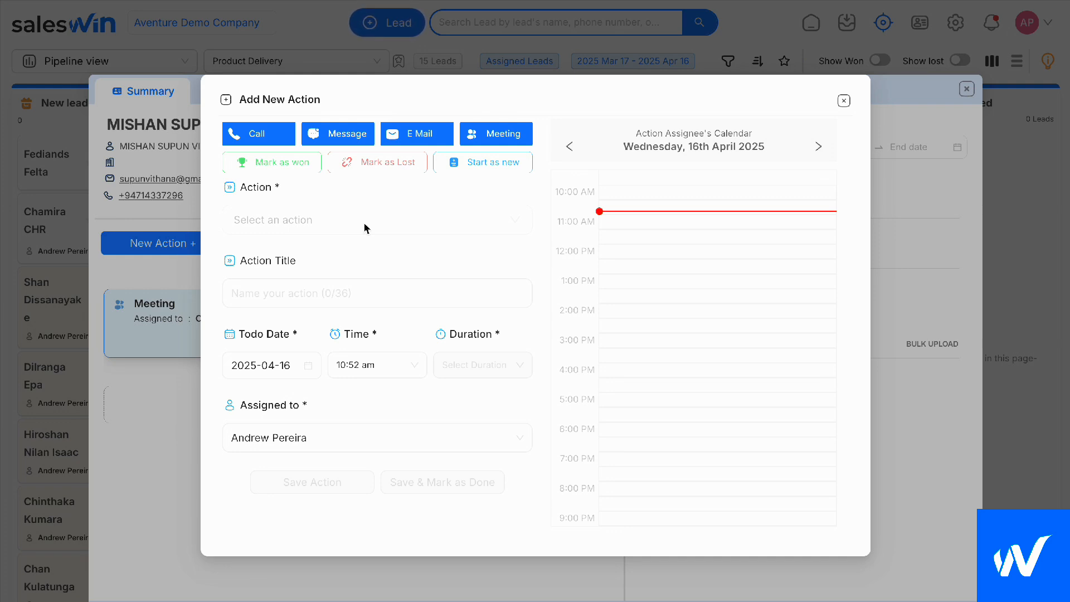
click(366, 227)
scroll(333, 460, down, 3)
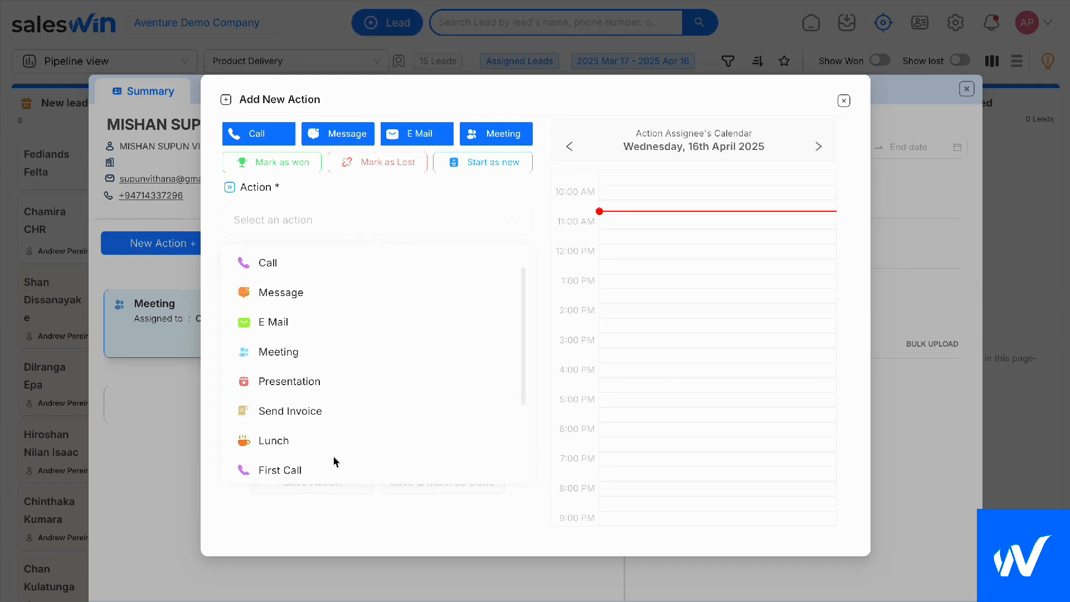
click(845, 101)
click(966, 89)
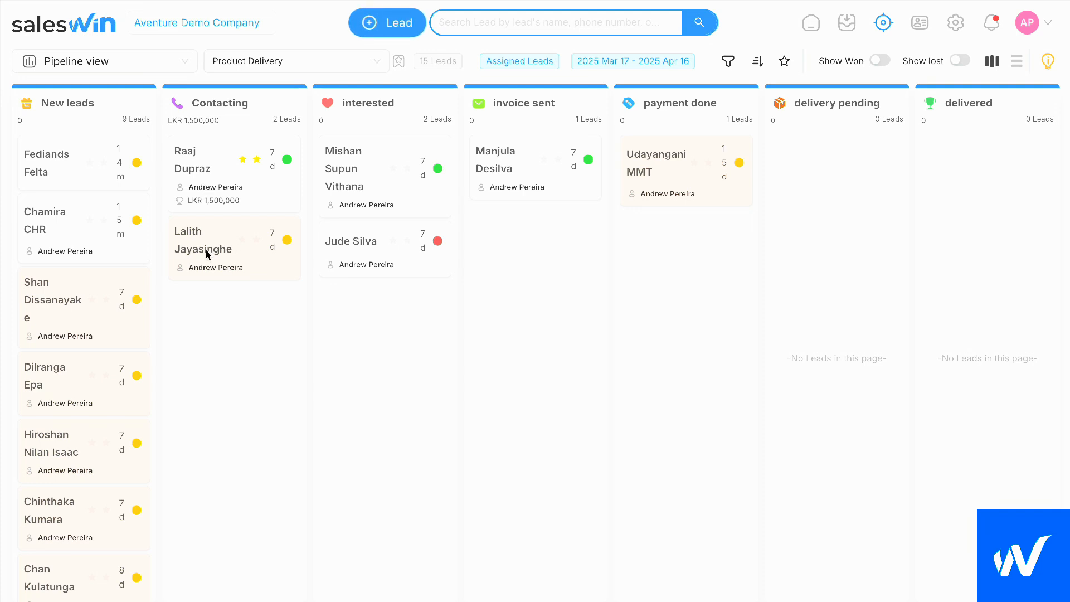
Start a new First Call action for the second lead in the Contacting stage
click(186, 255)
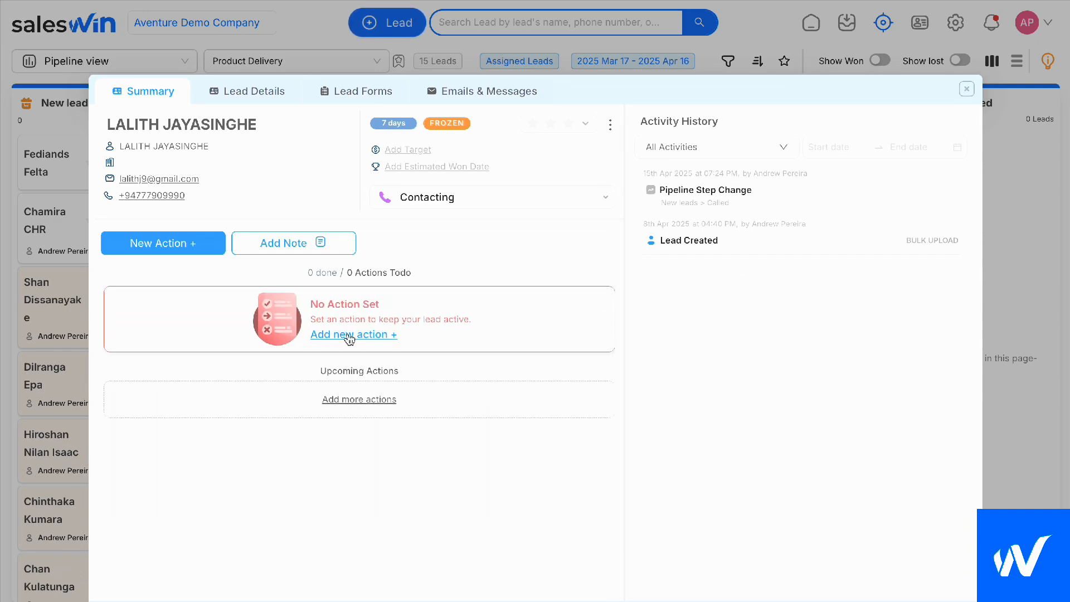
click(348, 335)
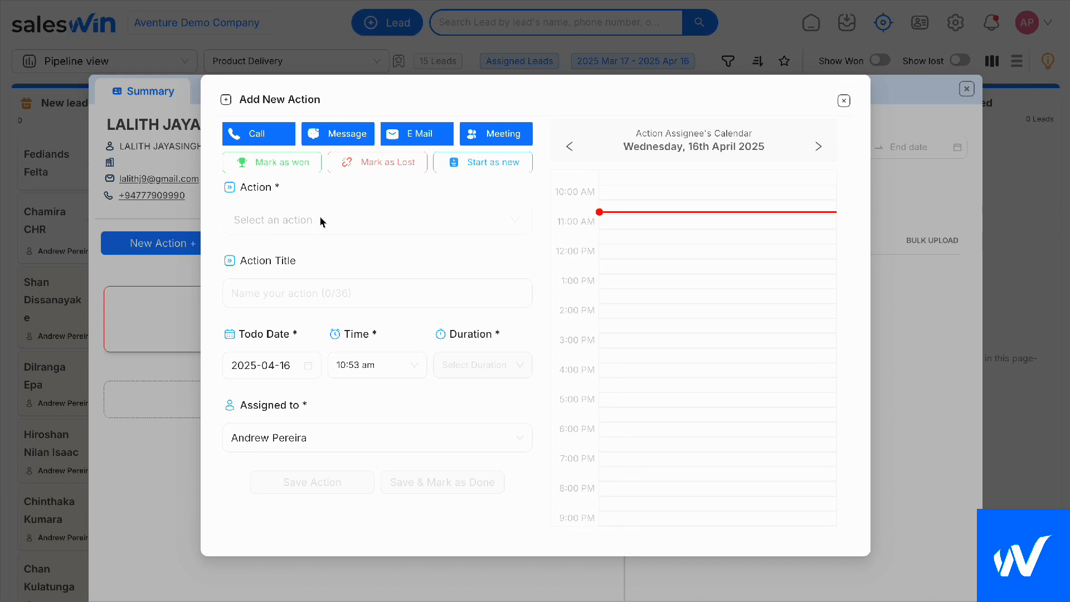
click(322, 223)
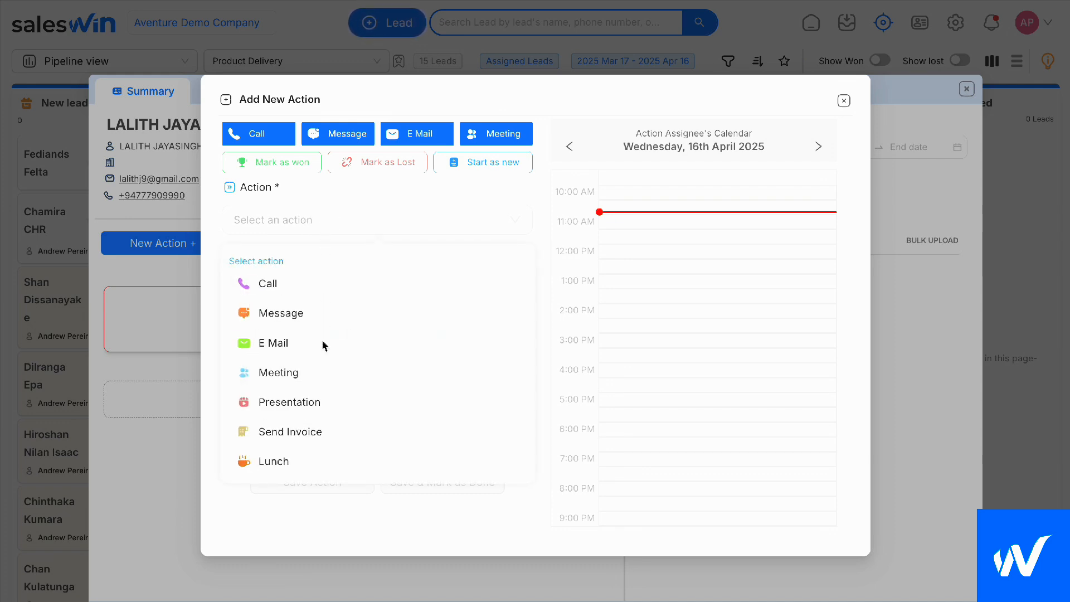
scroll(322, 345, down, 4)
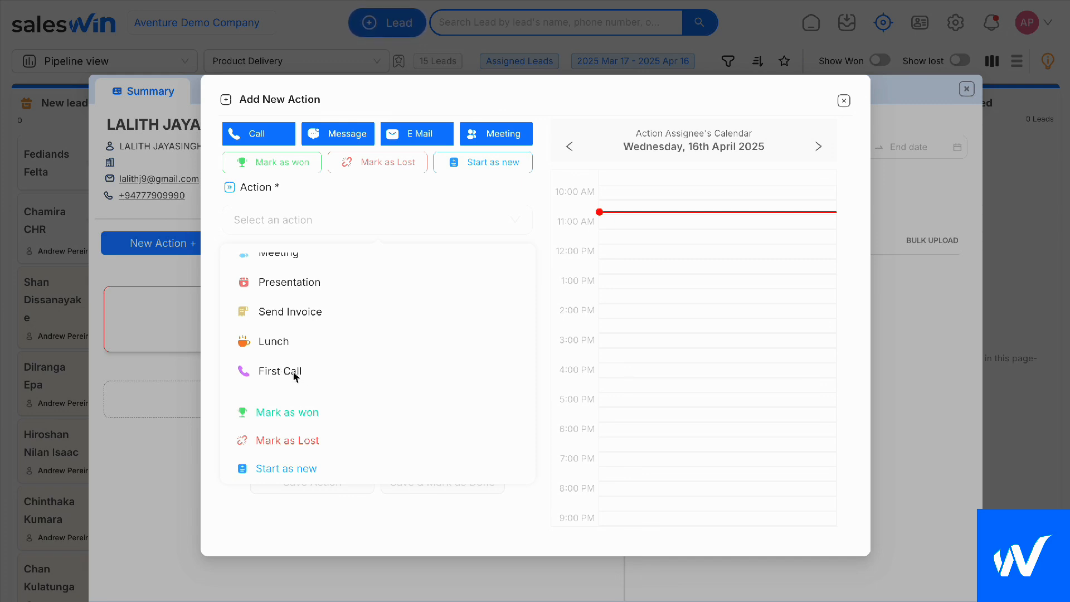
click(295, 374)
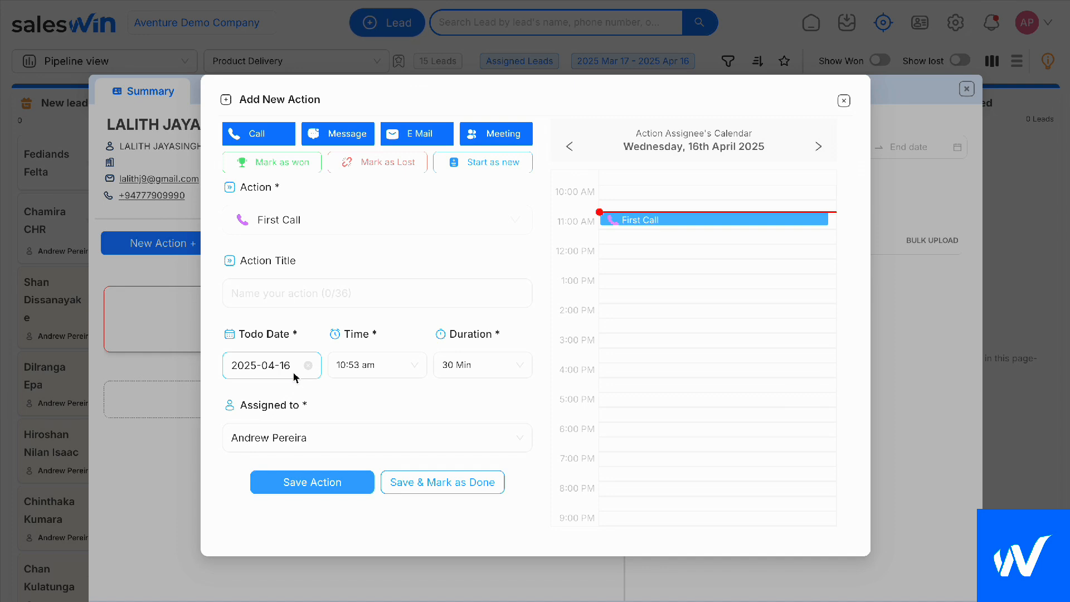
click(393, 303)
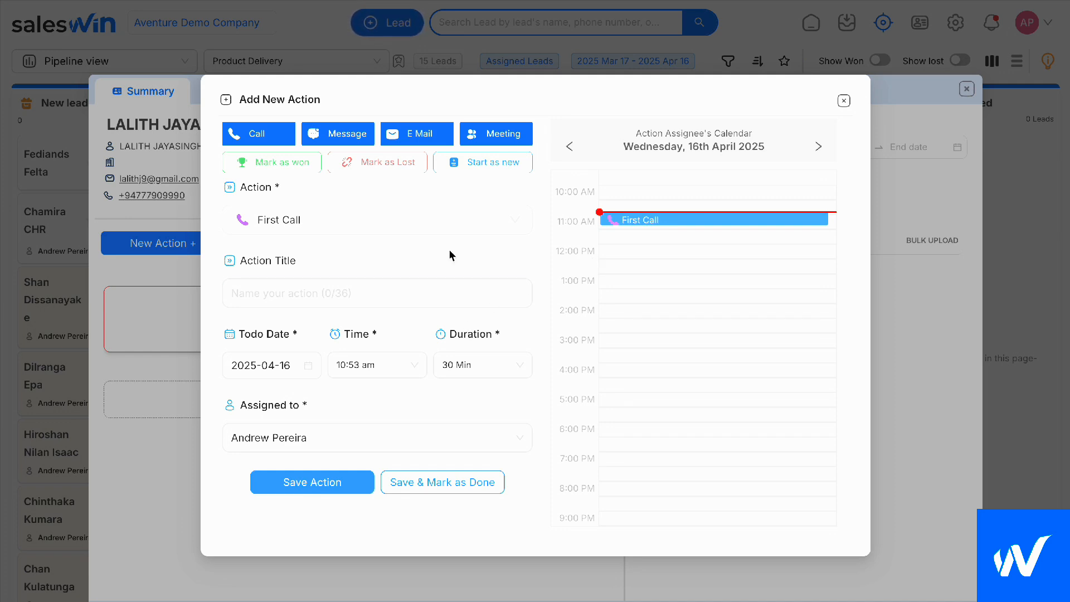
Set the First Call's time to 11:30 AM and save the action
click(377, 365)
click(359, 436)
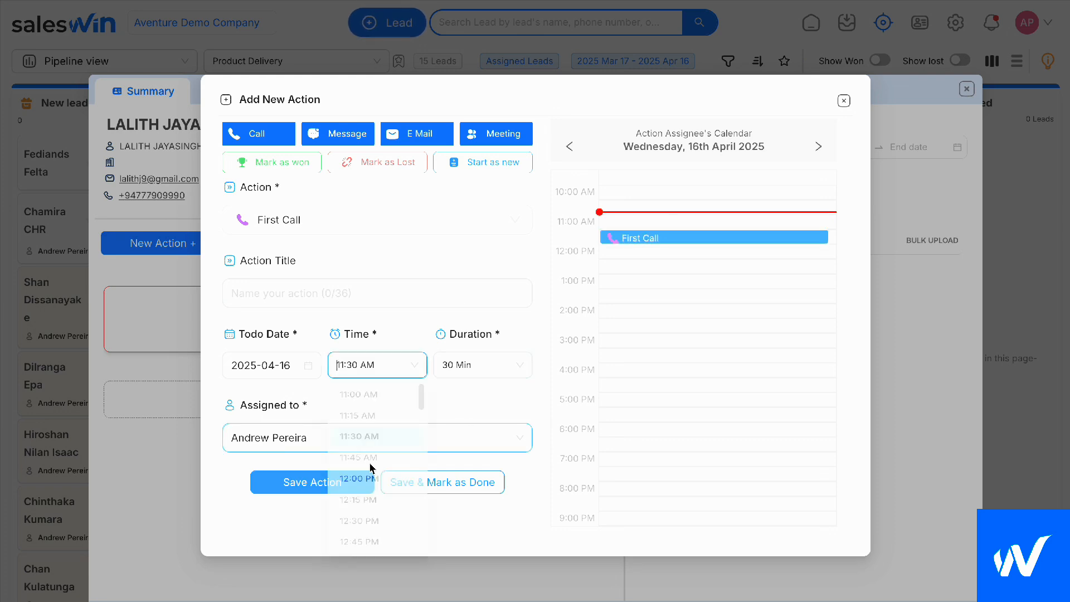
click(315, 481)
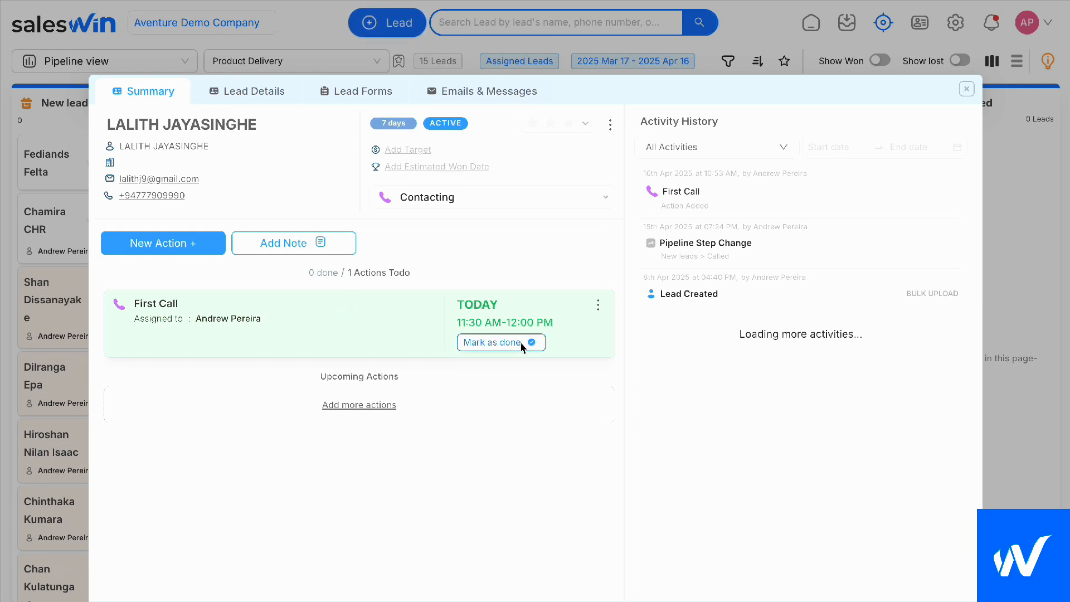
Mark the First Call action as done with the outcome Interested
click(483, 344)
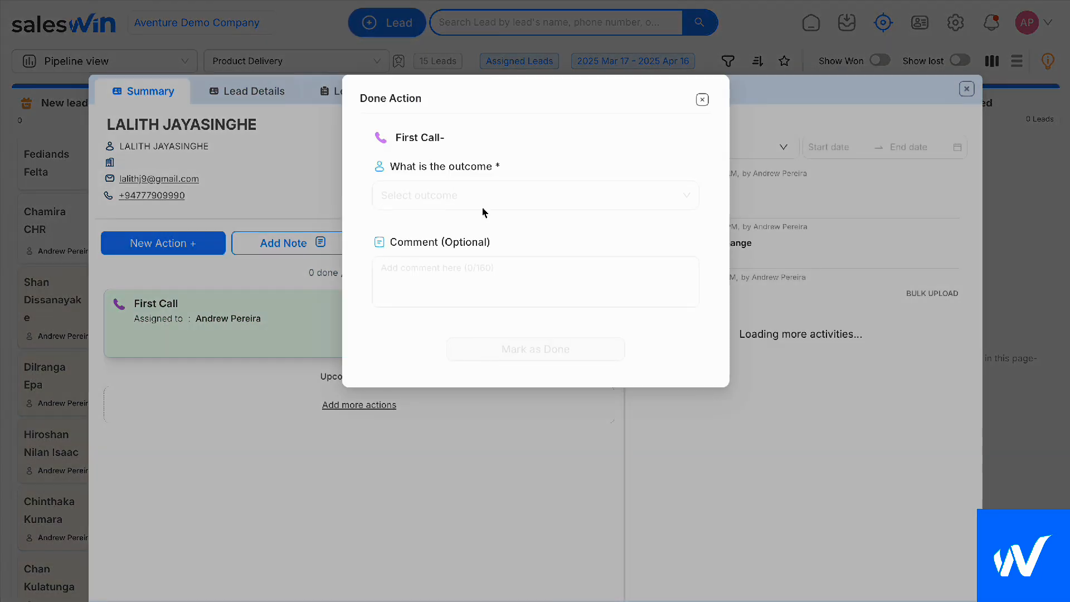
click(482, 206)
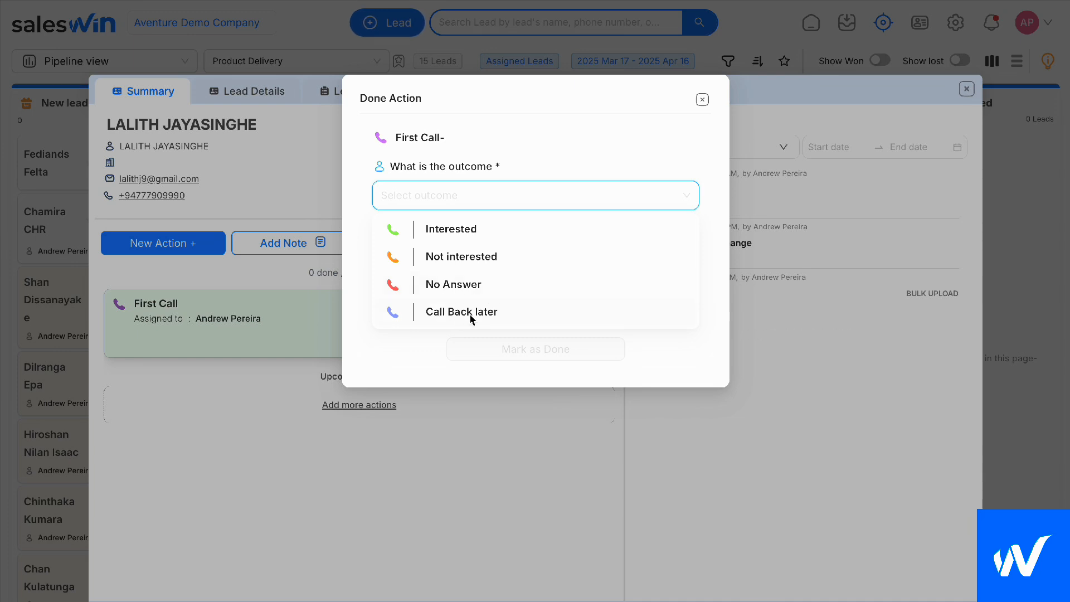
click(442, 234)
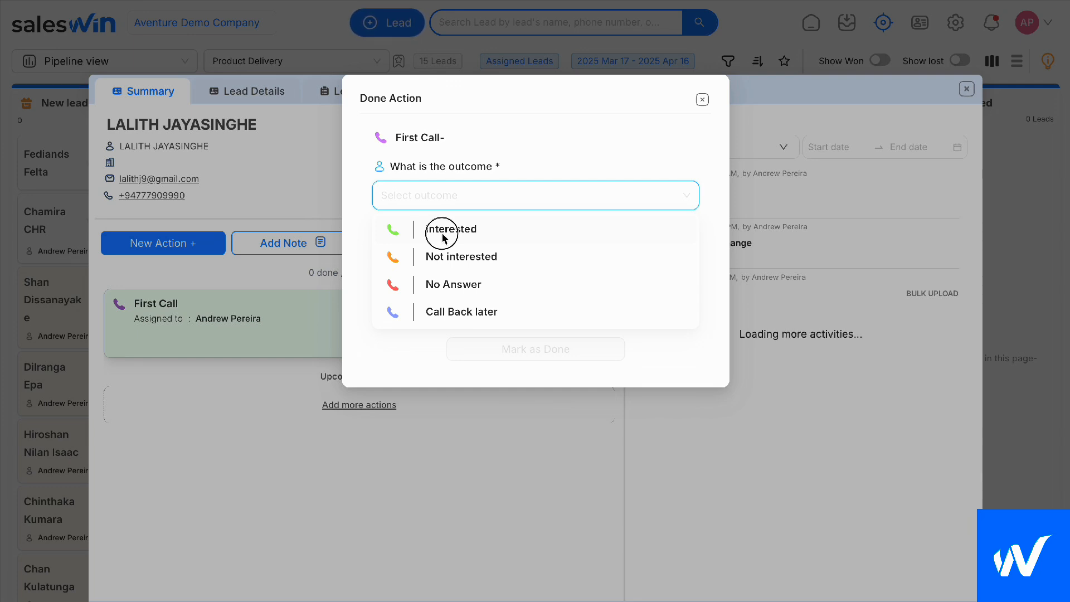
click(504, 348)
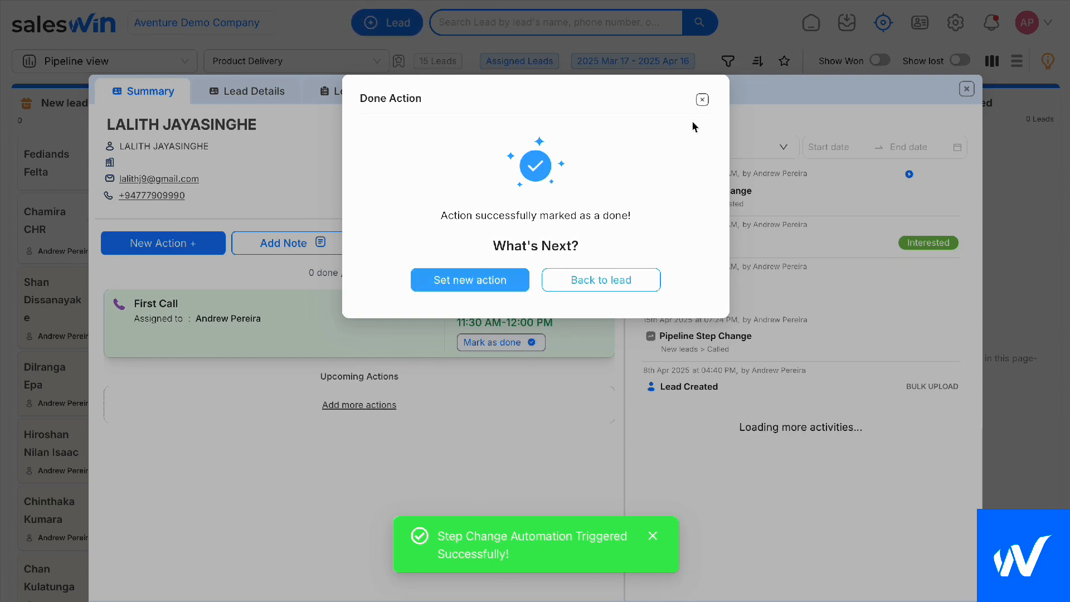
Return to the lead's summary and view its available pipeline steps and activity history
click(702, 99)
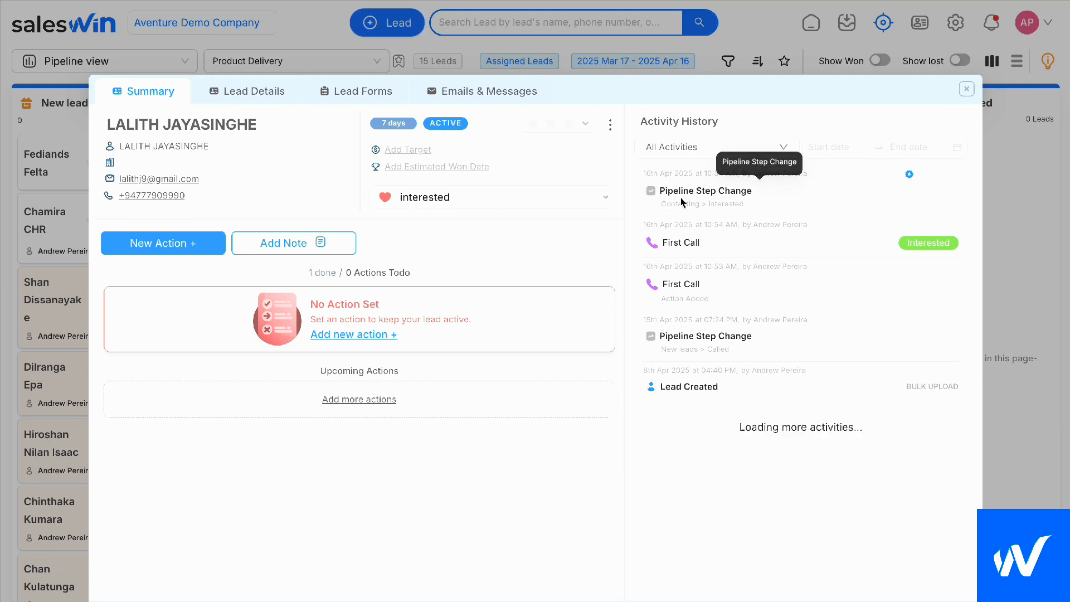
click(418, 204)
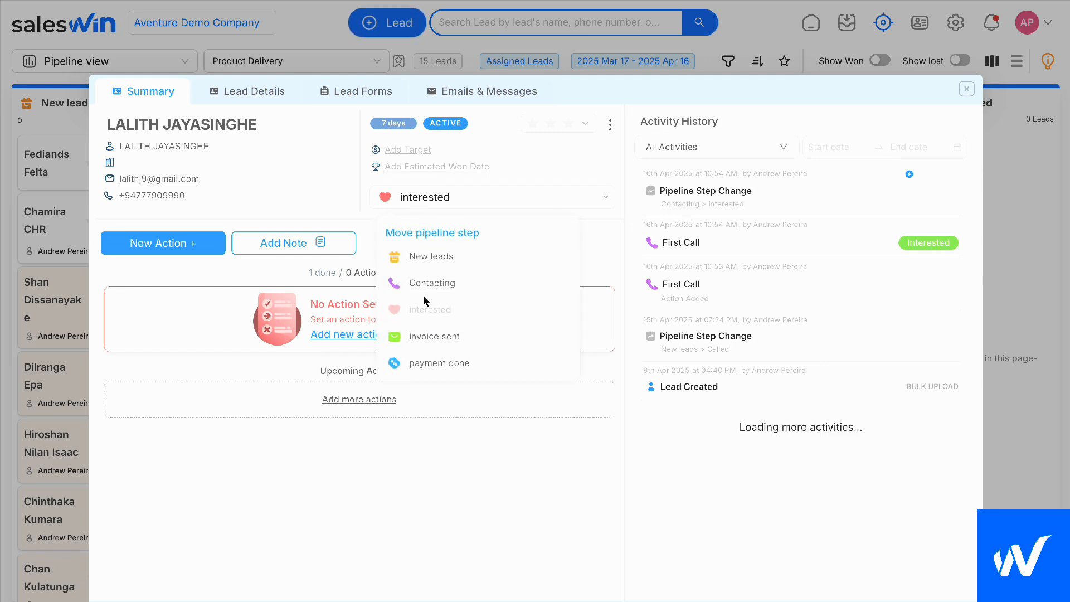
click(596, 229)
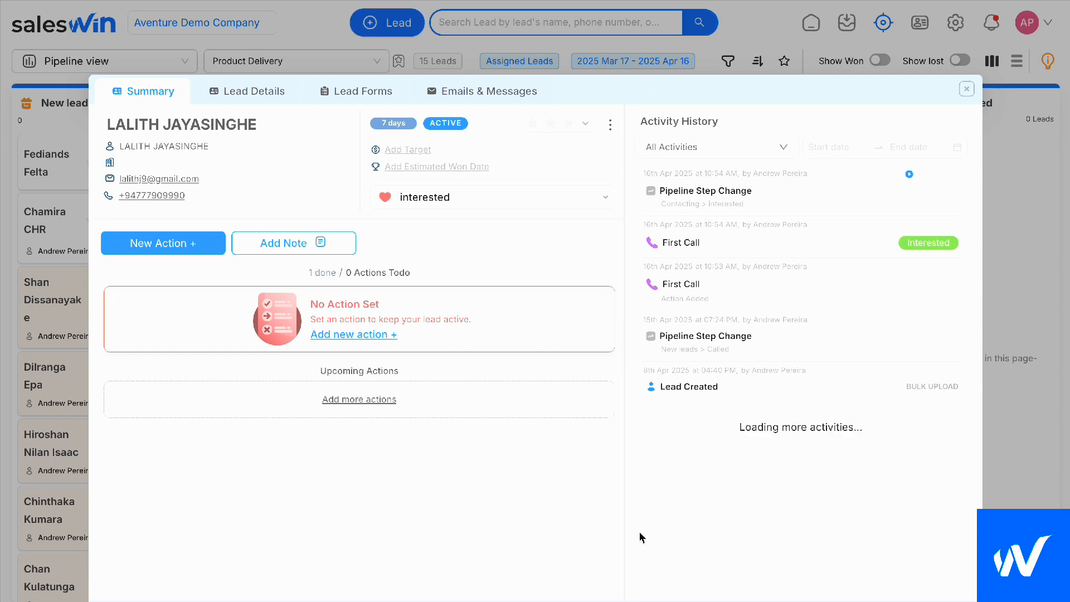
scroll(639, 533, down, 1)
scroll(751, 344, up, 1)
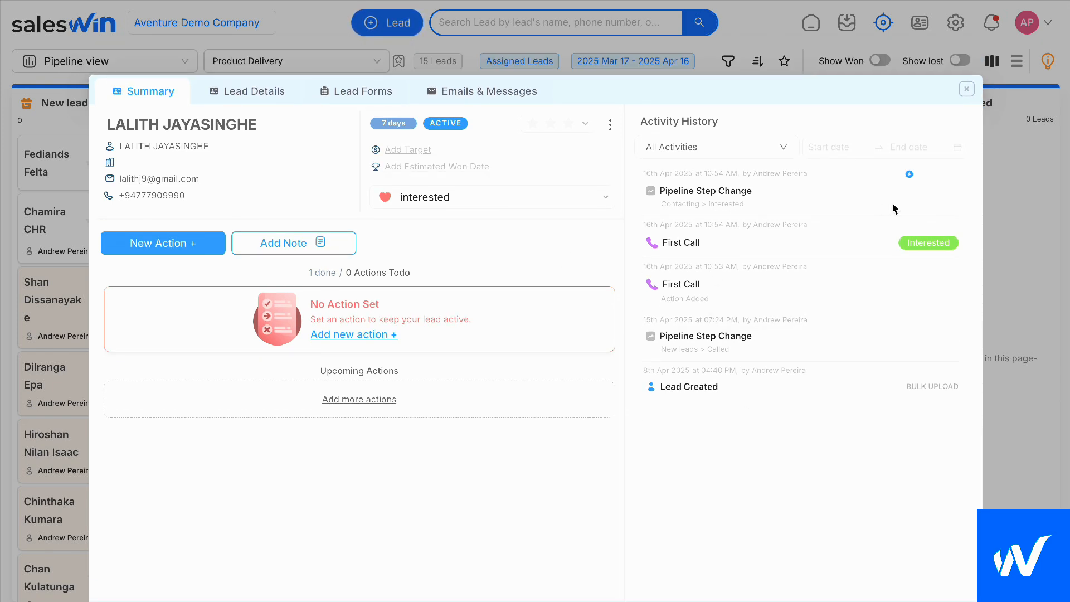
Mark the lead as won with a won value of 300000 LKR, and close the lead
click(191, 243)
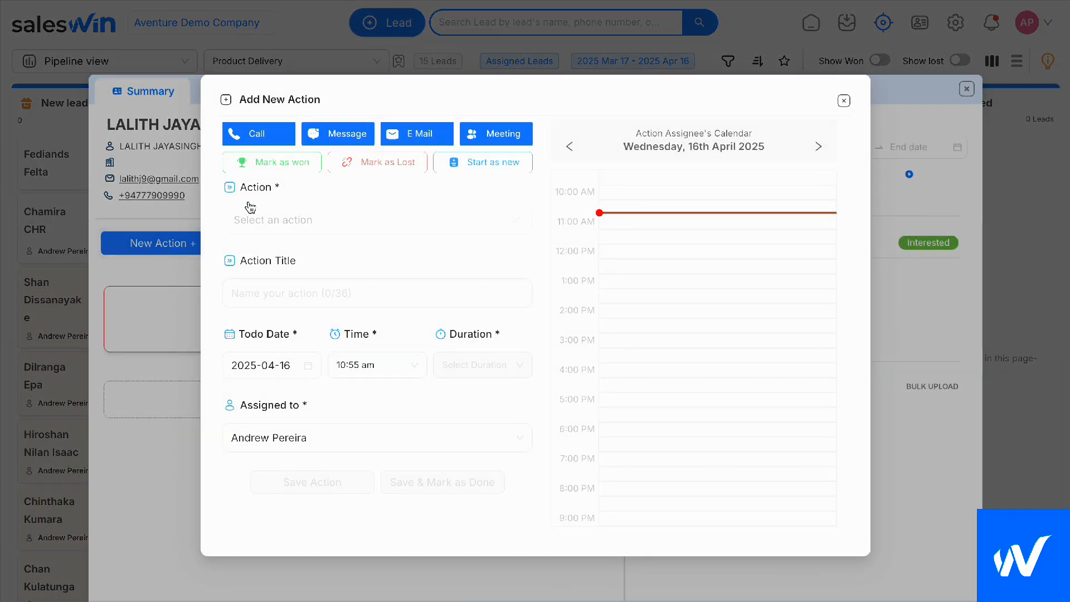
click(281, 170)
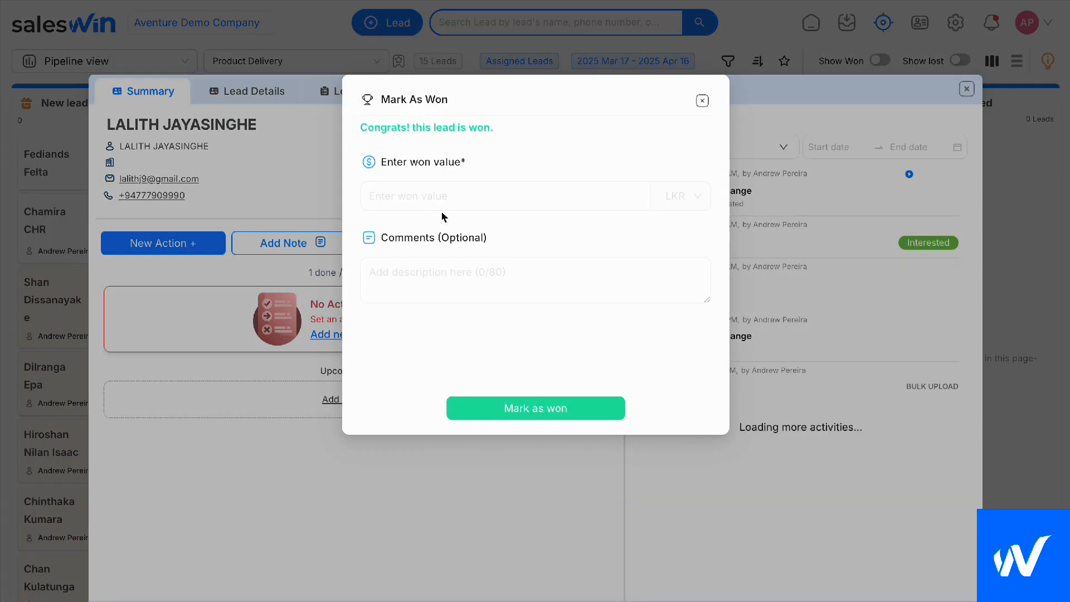
click(432, 197)
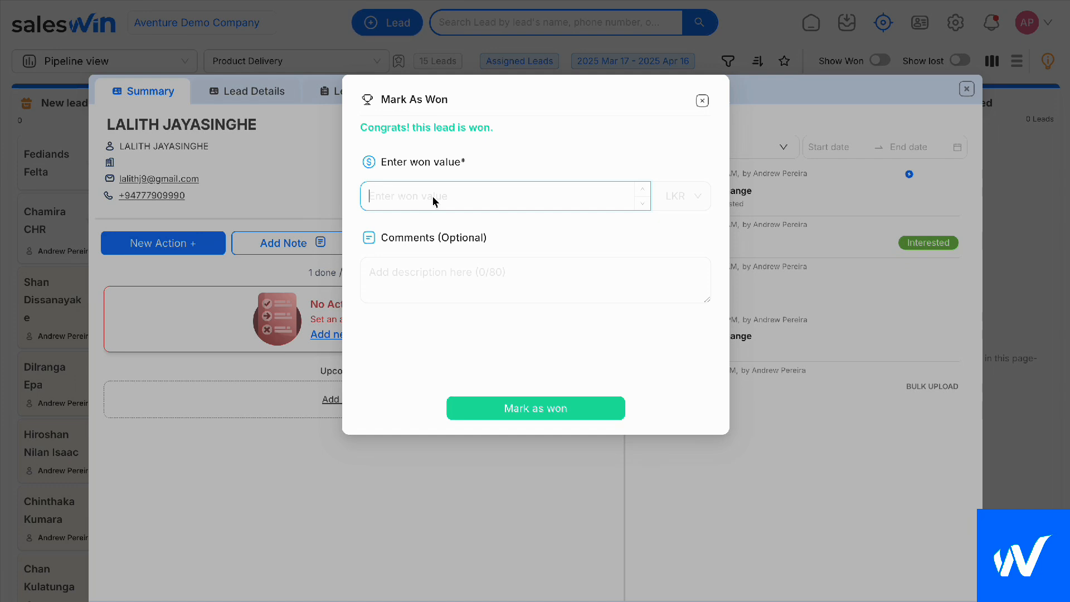
text(300)
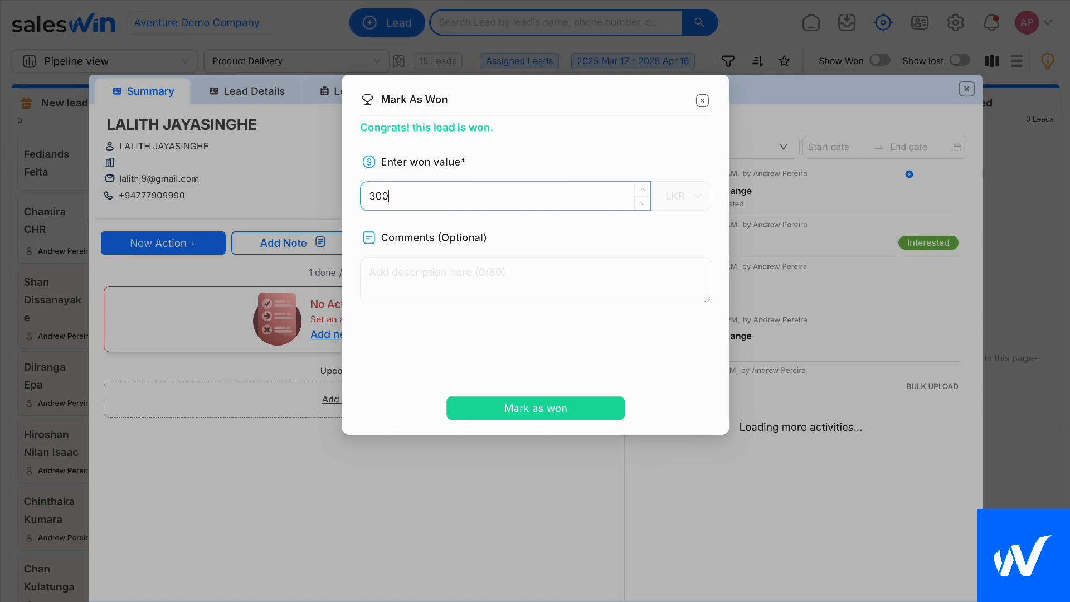
text(000)
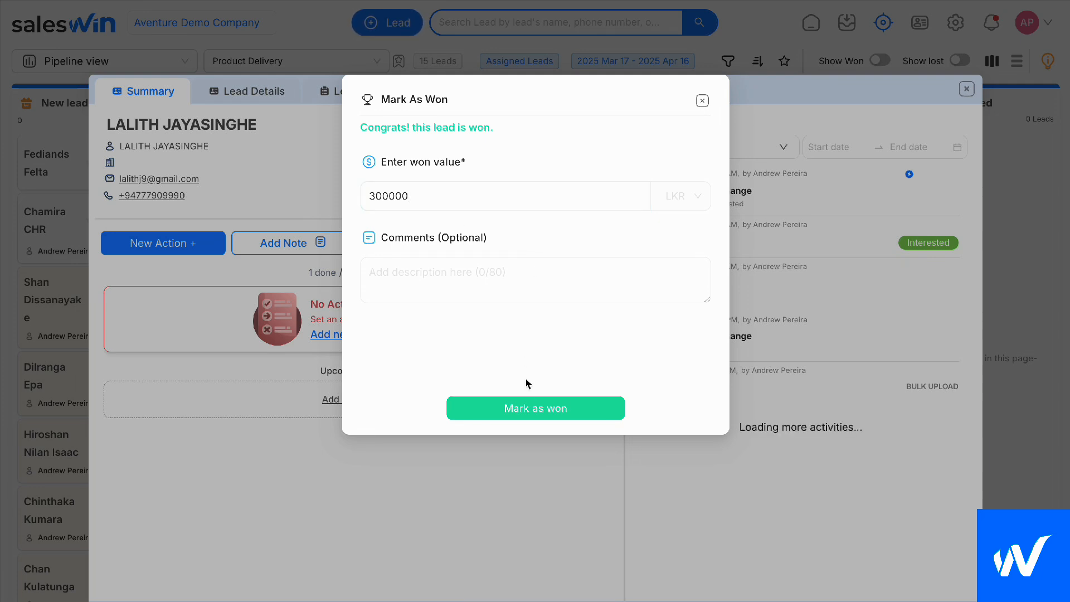
click(523, 407)
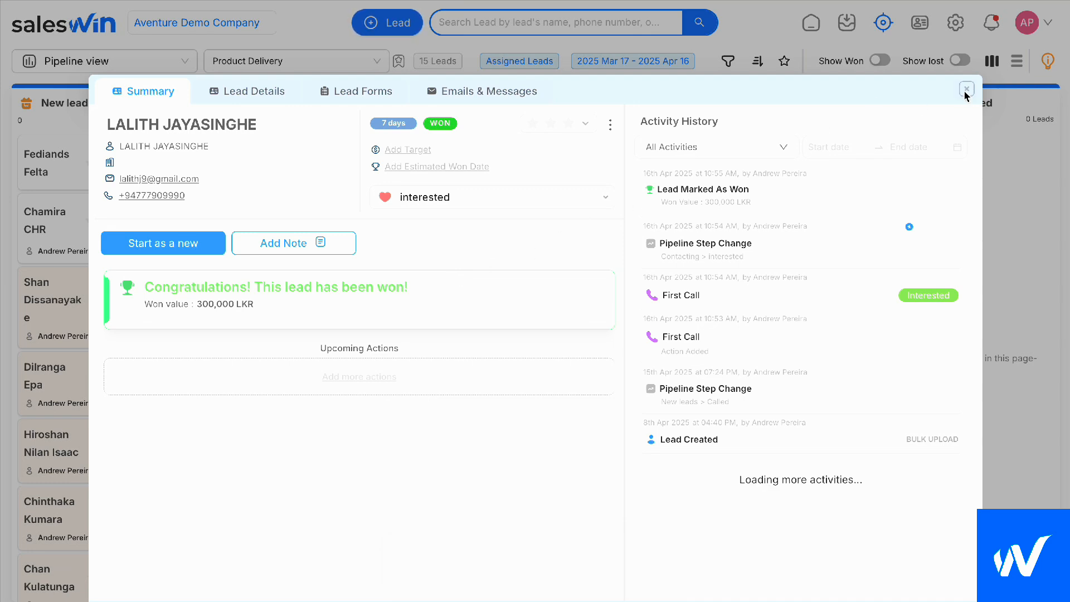
click(965, 91)
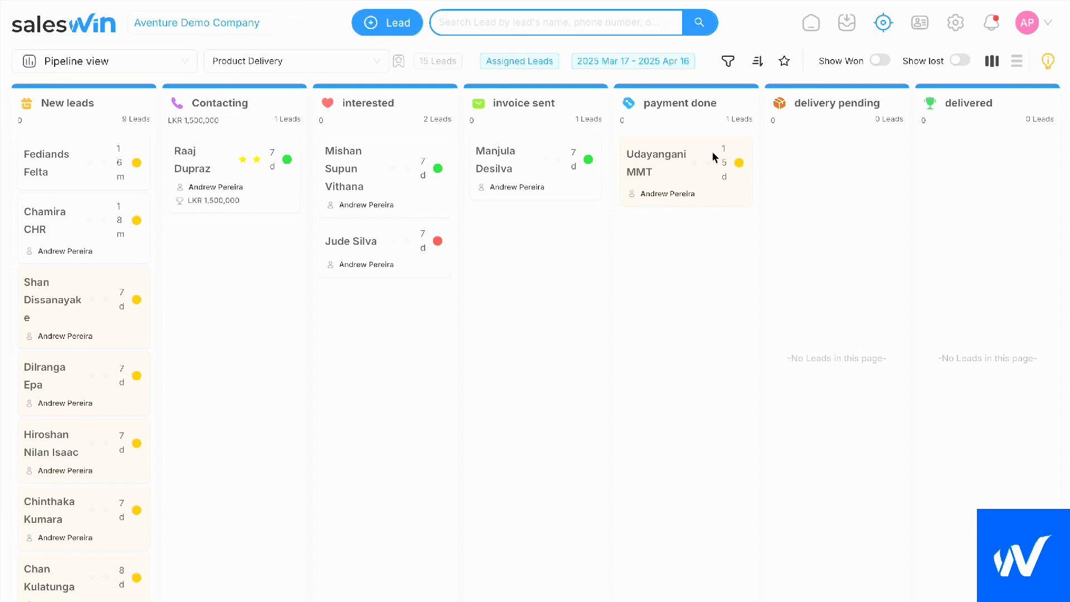
Review the summary and activity history of the lead in the payment done stage, and close it
click(697, 176)
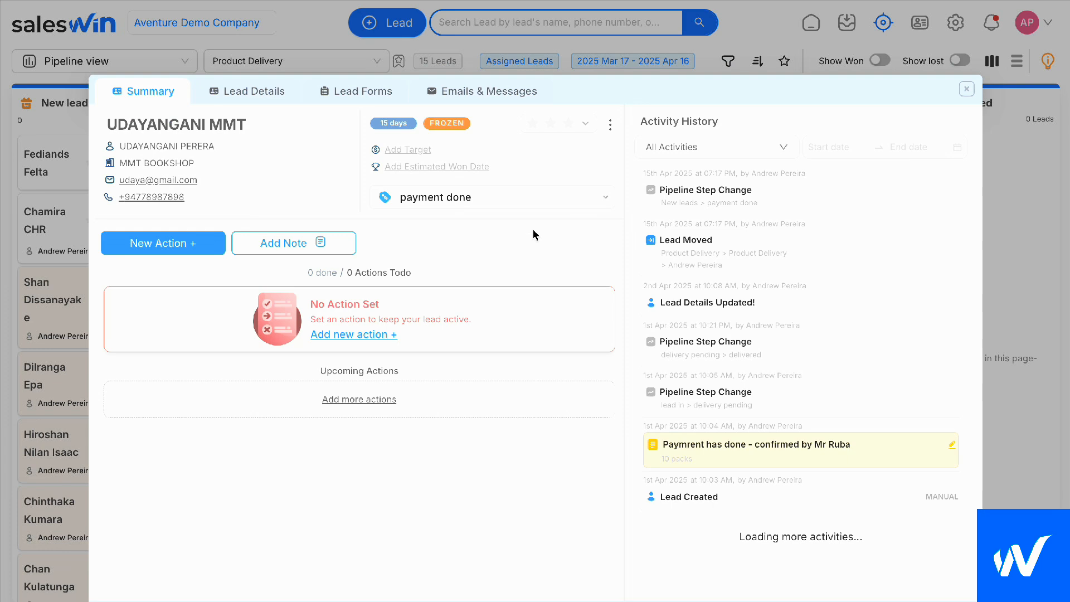
scroll(430, 306, down, 1)
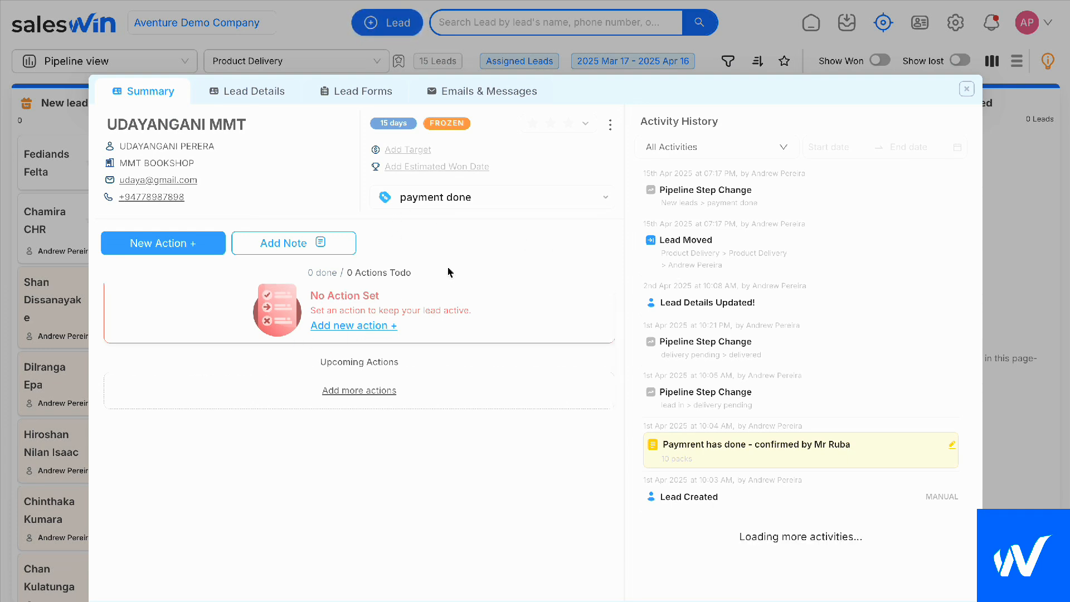
click(966, 88)
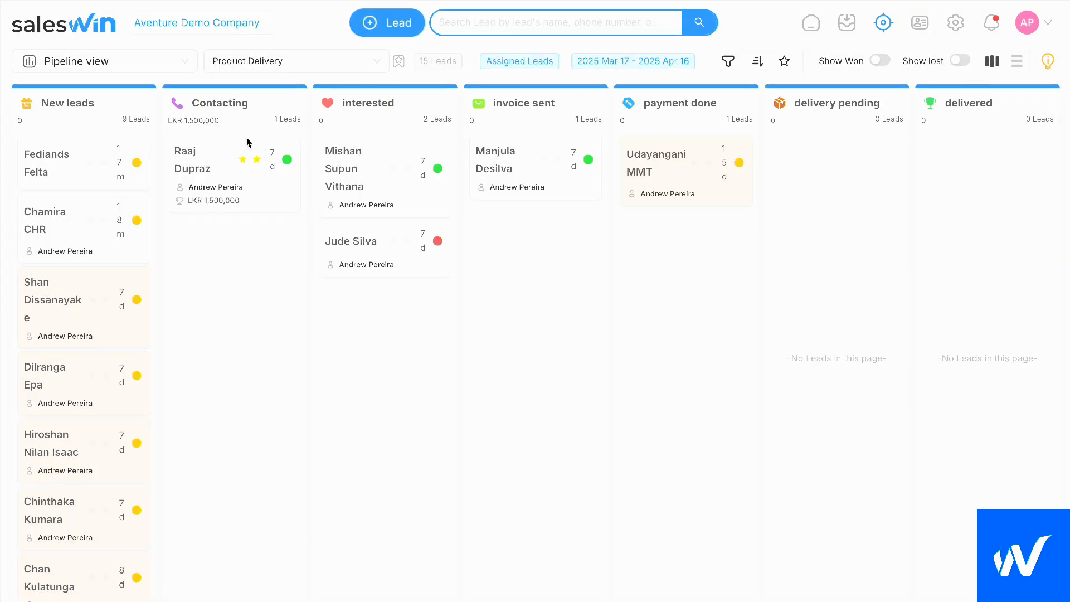
In the Status view, assign the only Unassigned lead to the second team member listed, and close the lead
click(125, 63)
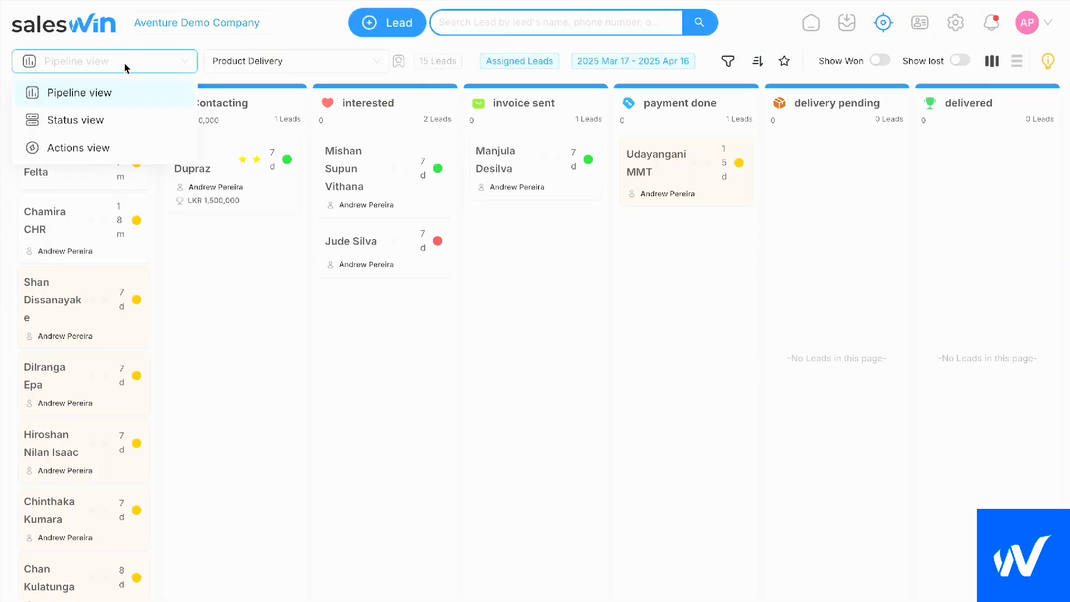
click(66, 122)
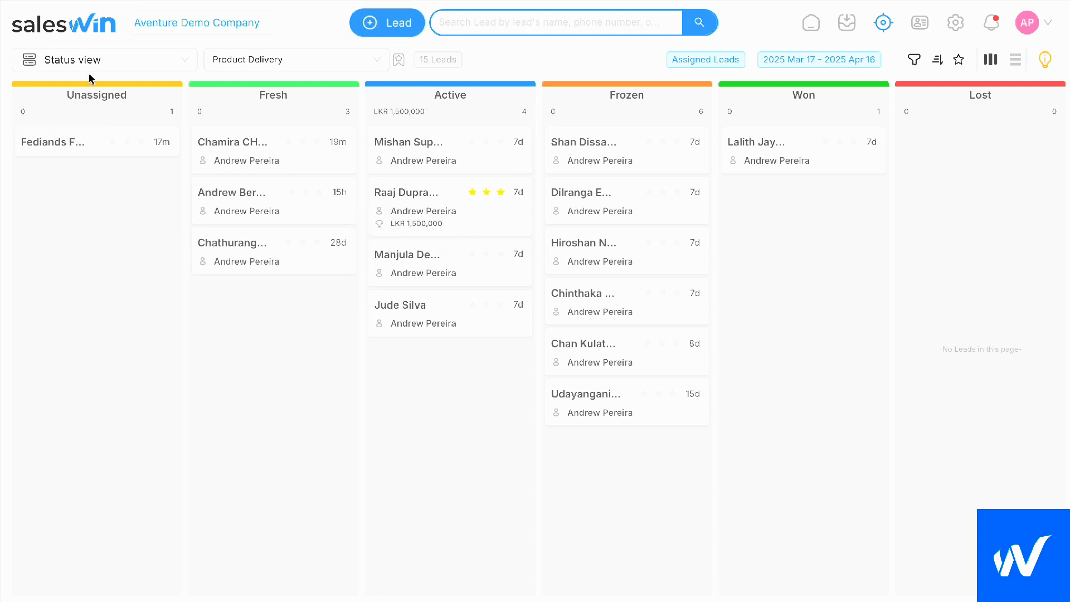
click(82, 148)
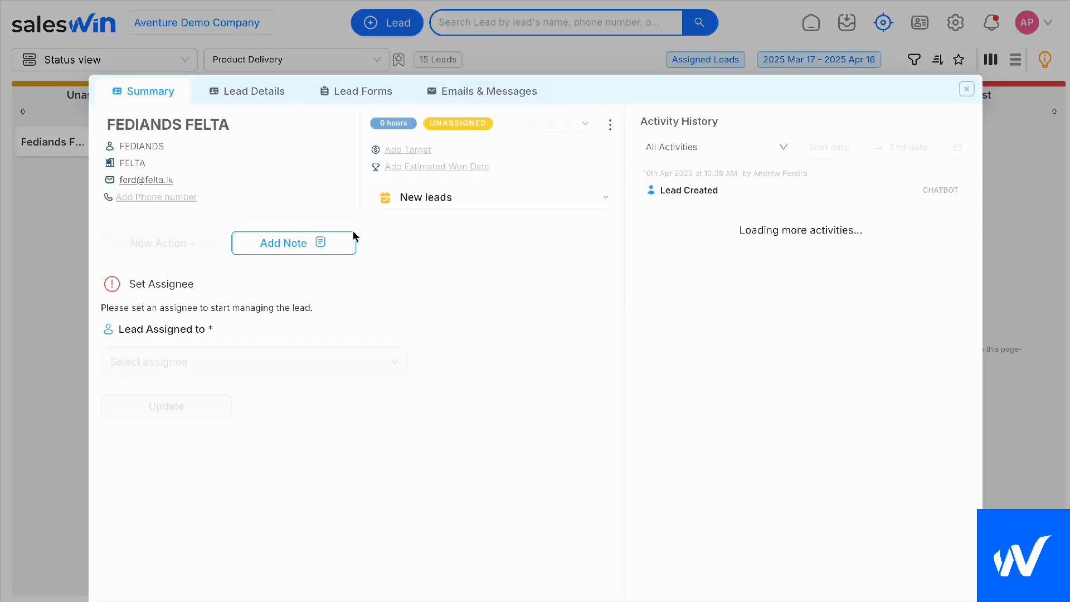
click(346, 339)
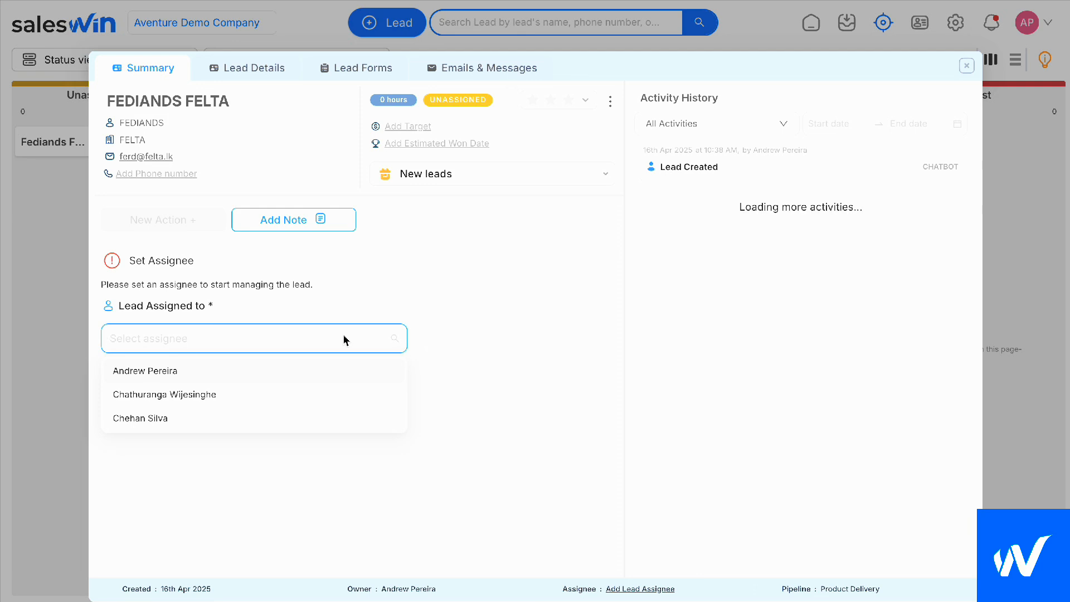
click(193, 397)
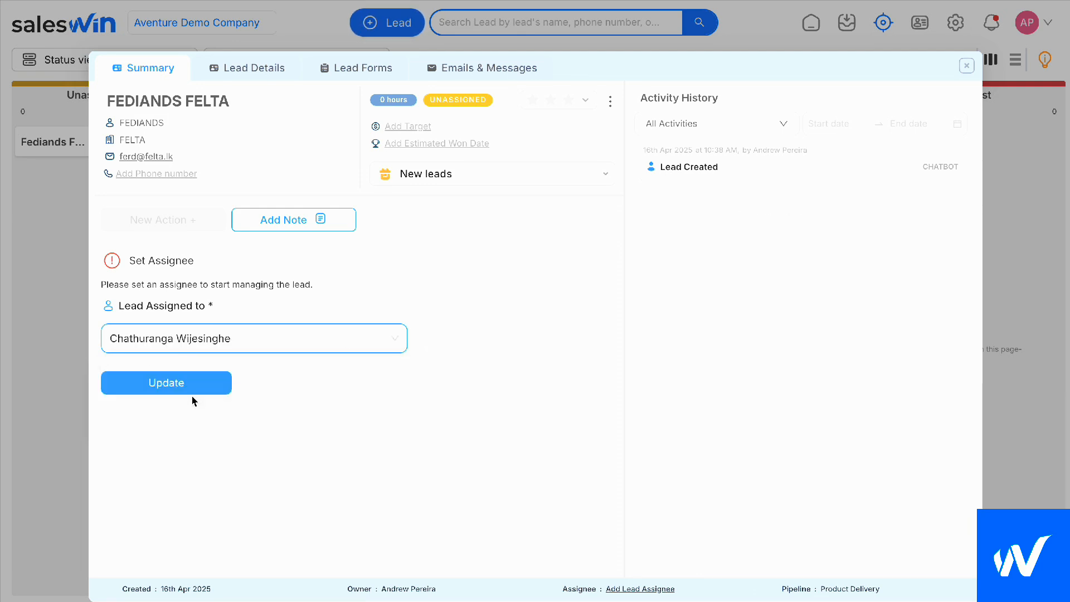
click(184, 387)
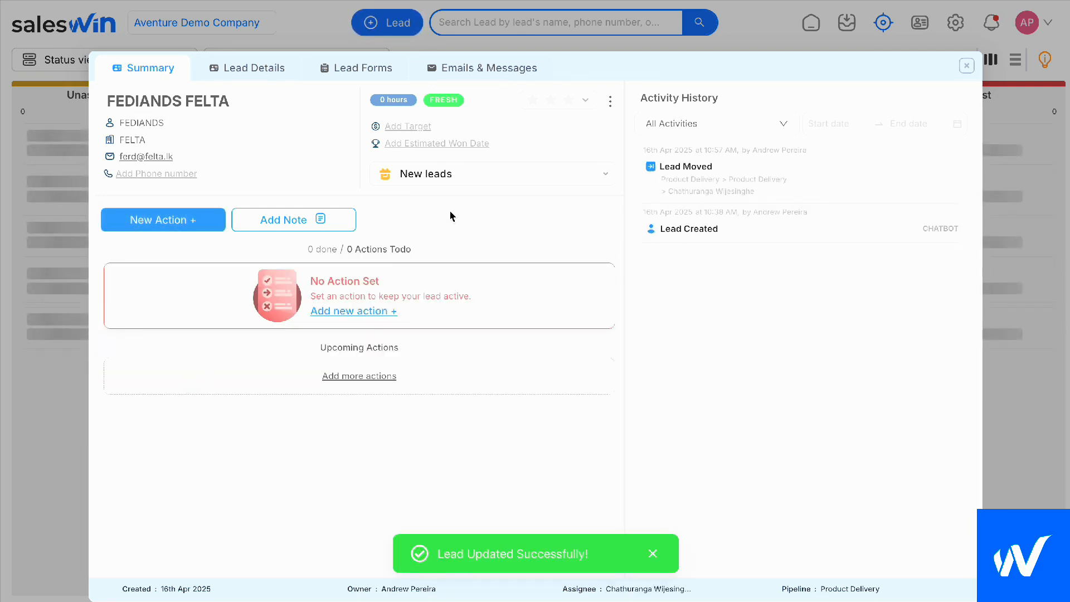
click(966, 66)
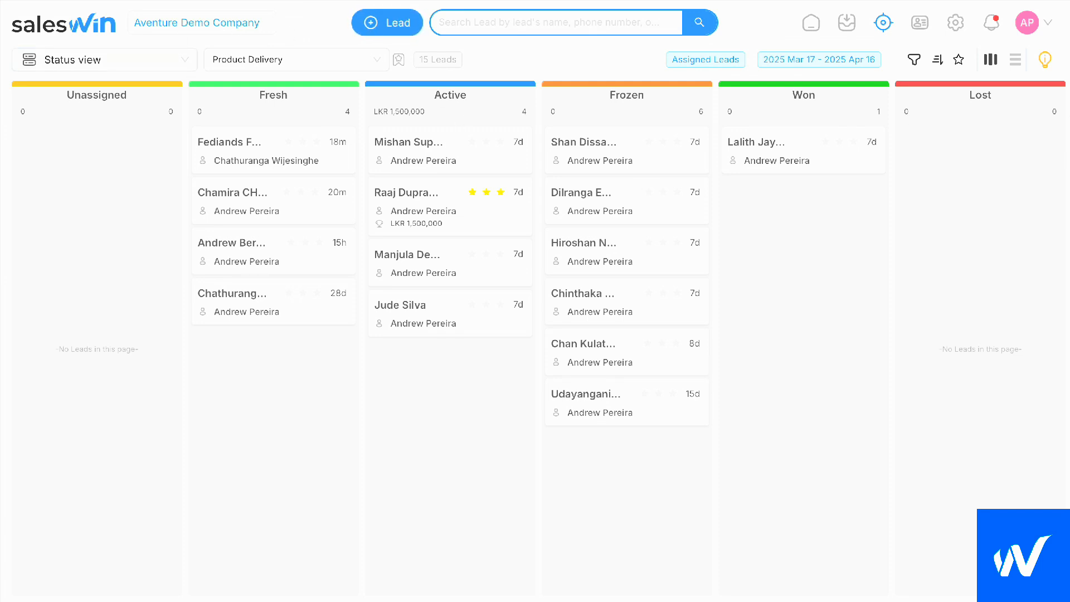
Show the Frozen leads in the list layout, and switch from the Status view to the Actions view
click(1016, 60)
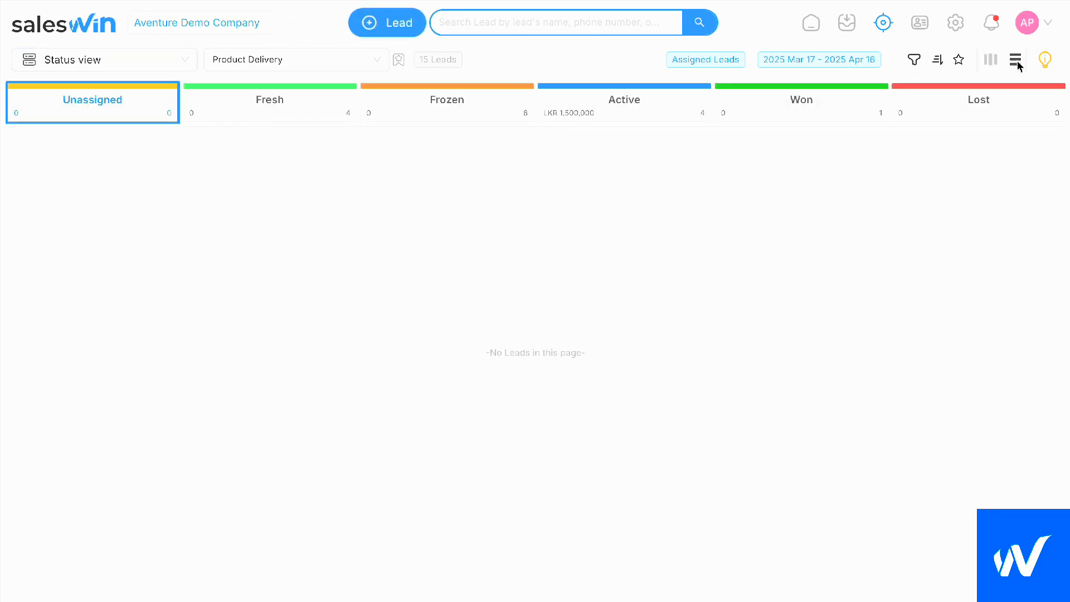
click(454, 105)
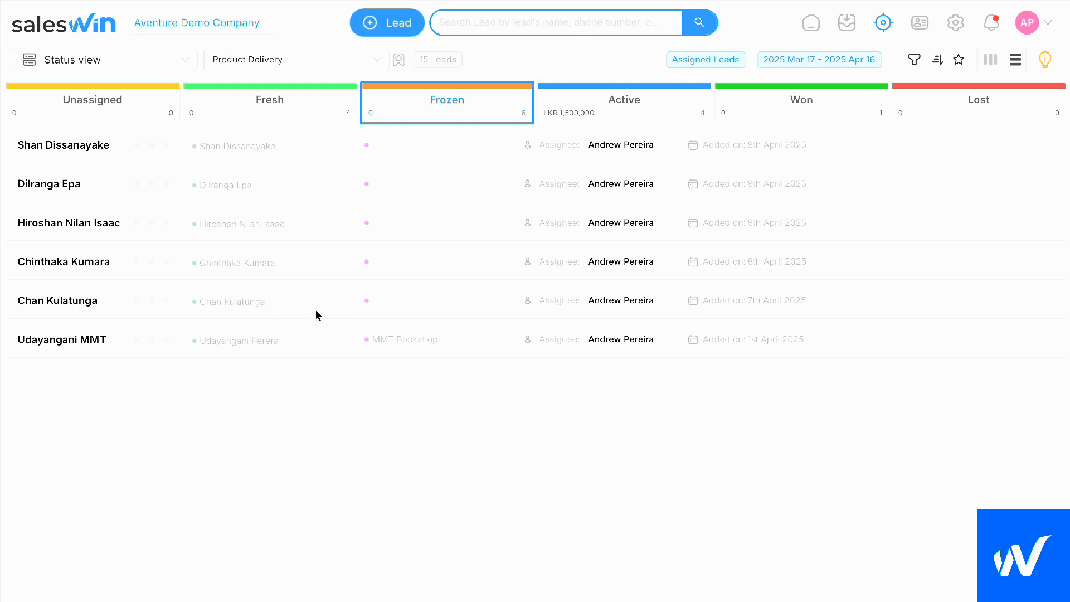
click(133, 68)
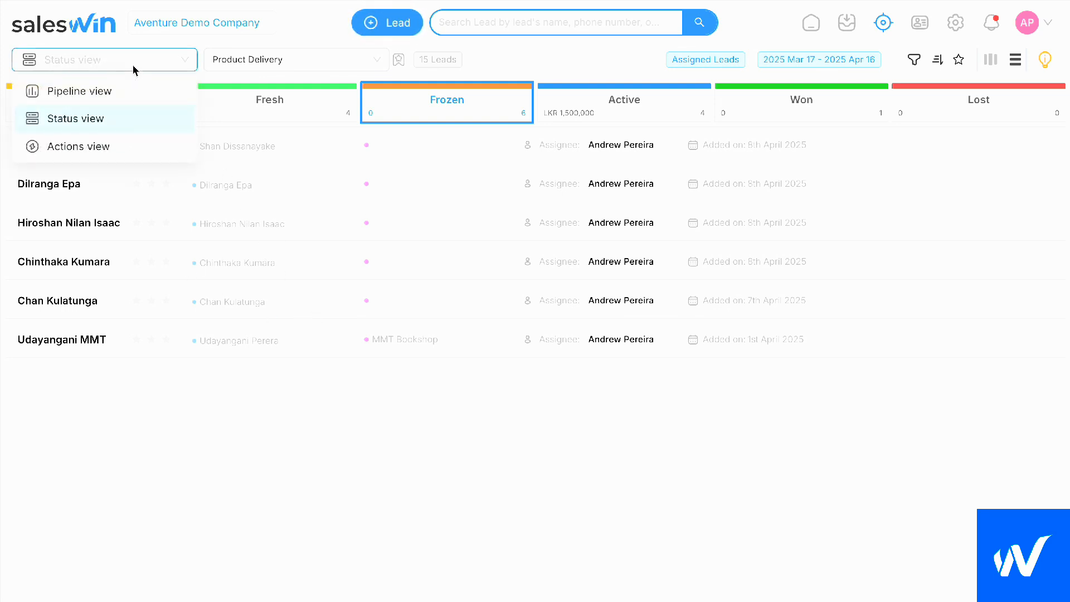
click(94, 149)
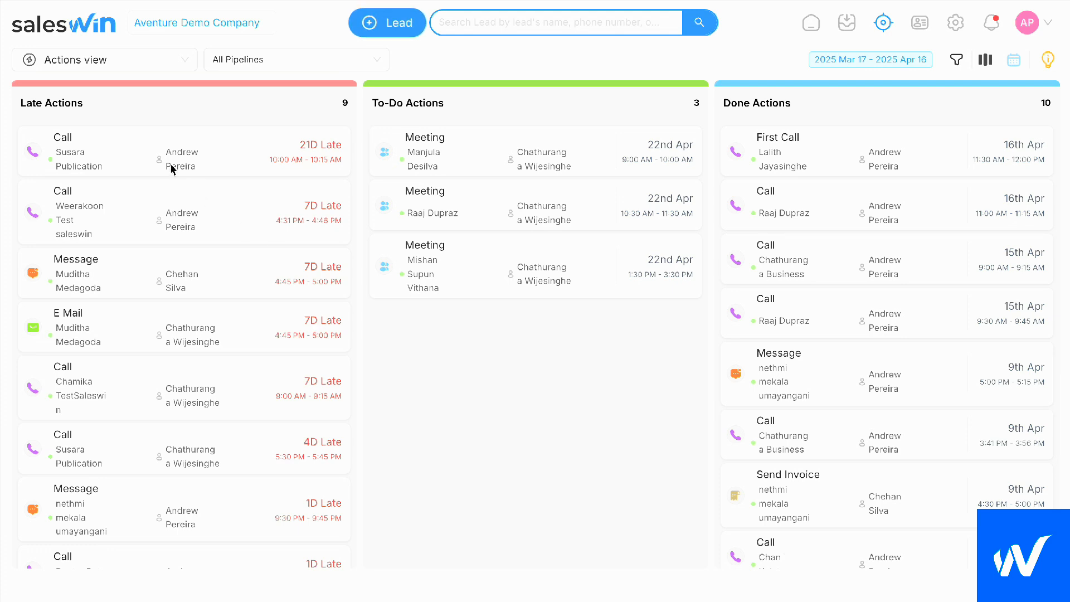
Look through the Late Actions and To-Do Actions across all pipelines
scroll(110, 230, down, 2)
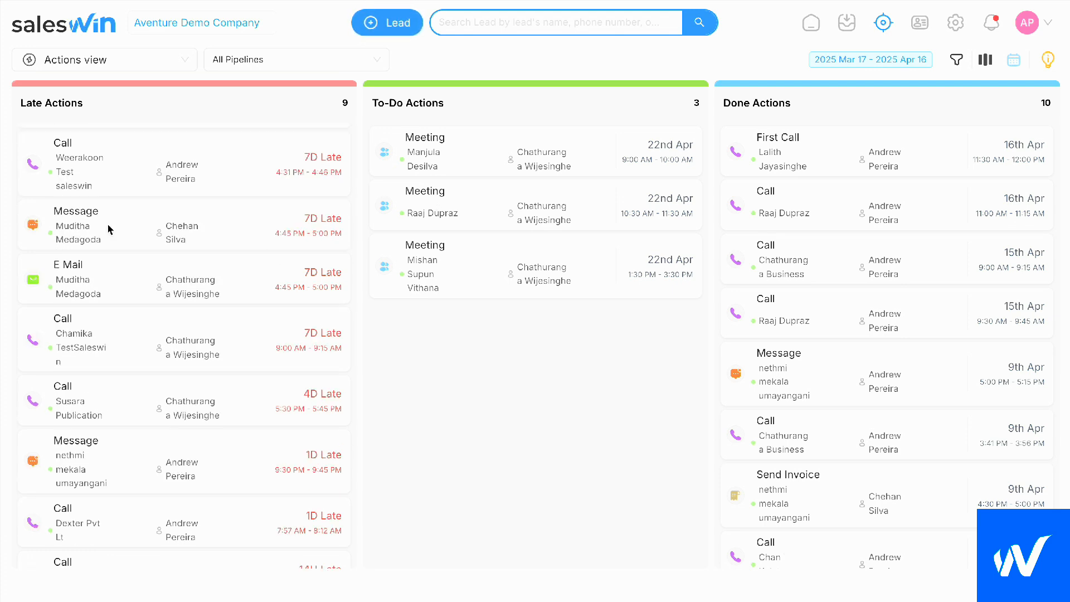
scroll(111, 230, up, 2)
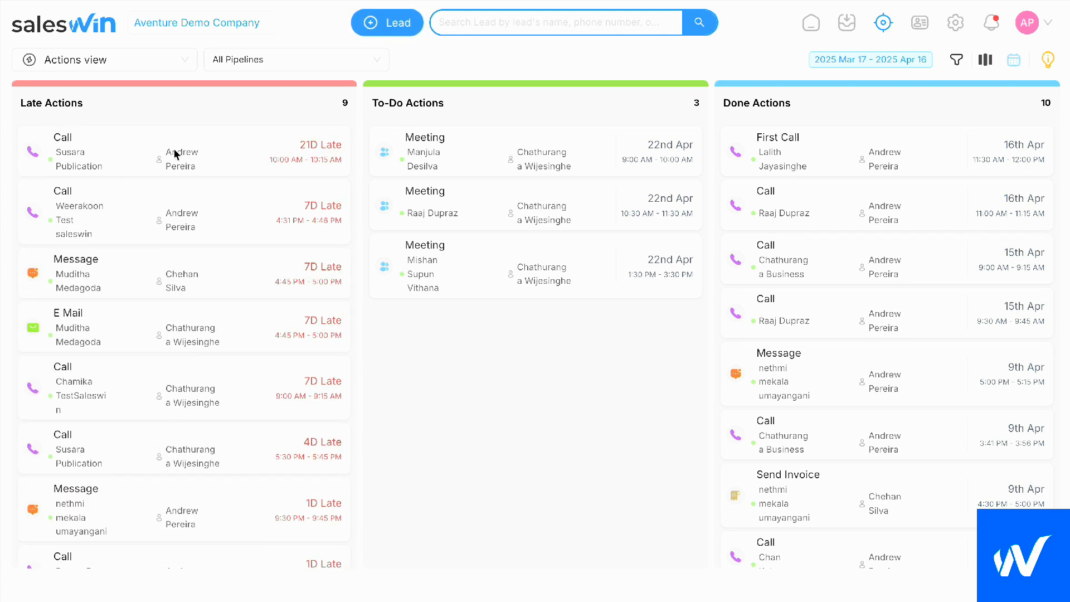
scroll(153, 253, down, 2)
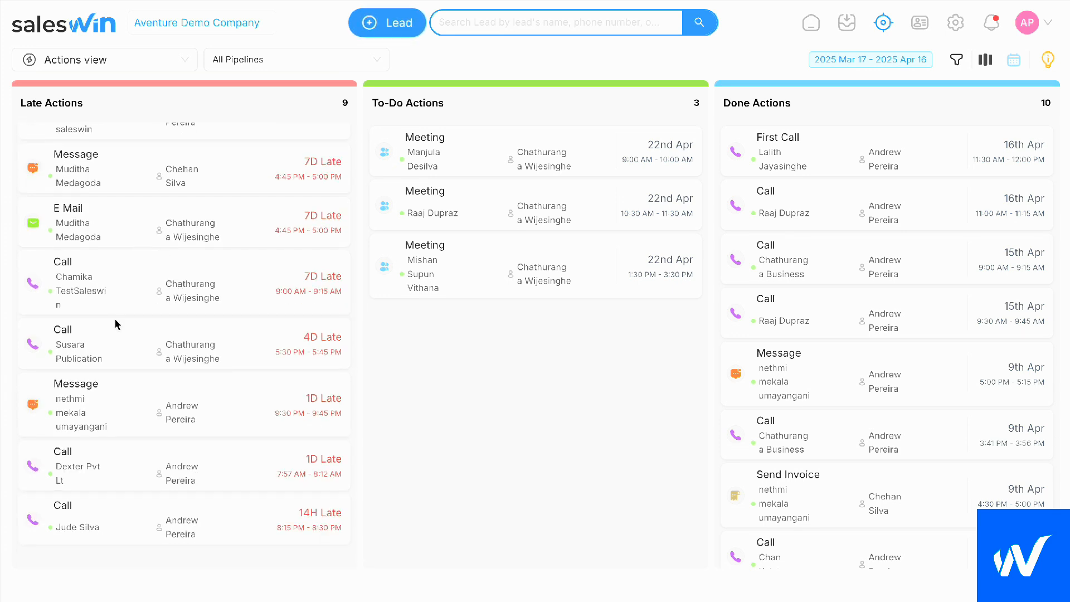
scroll(116, 319, down, 1)
scroll(116, 319, up, 2)
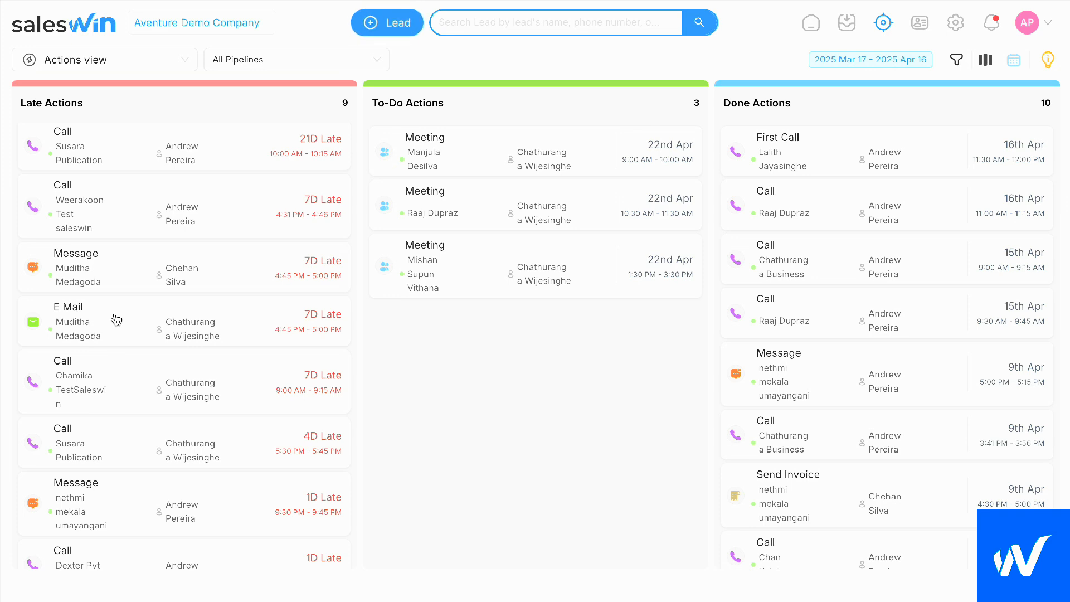
scroll(115, 319, down, 1)
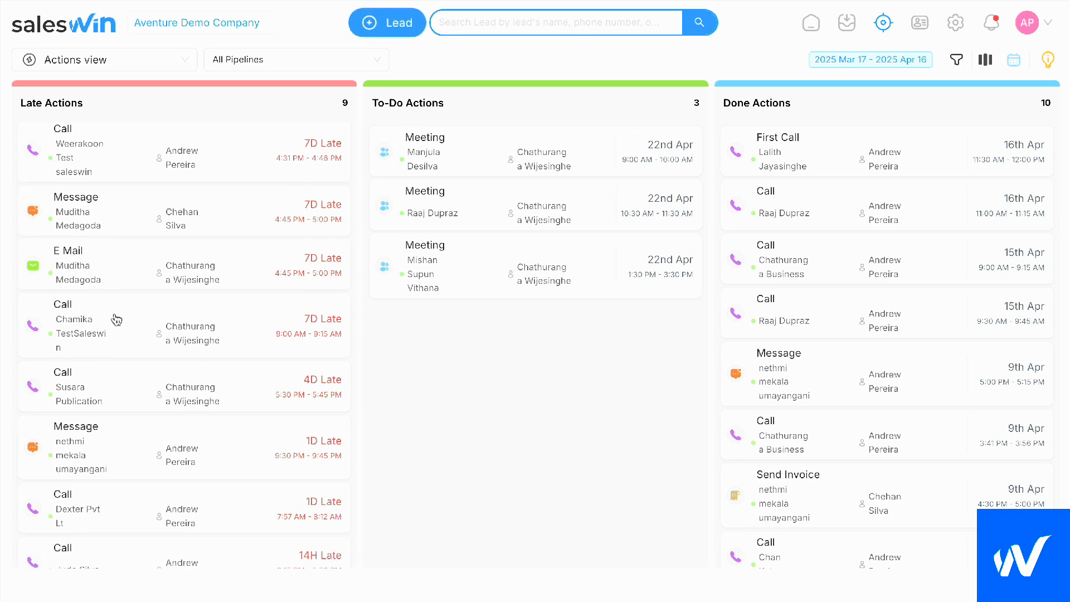
scroll(115, 319, down, 1)
scroll(116, 320, up, 2)
scroll(116, 319, up, 2)
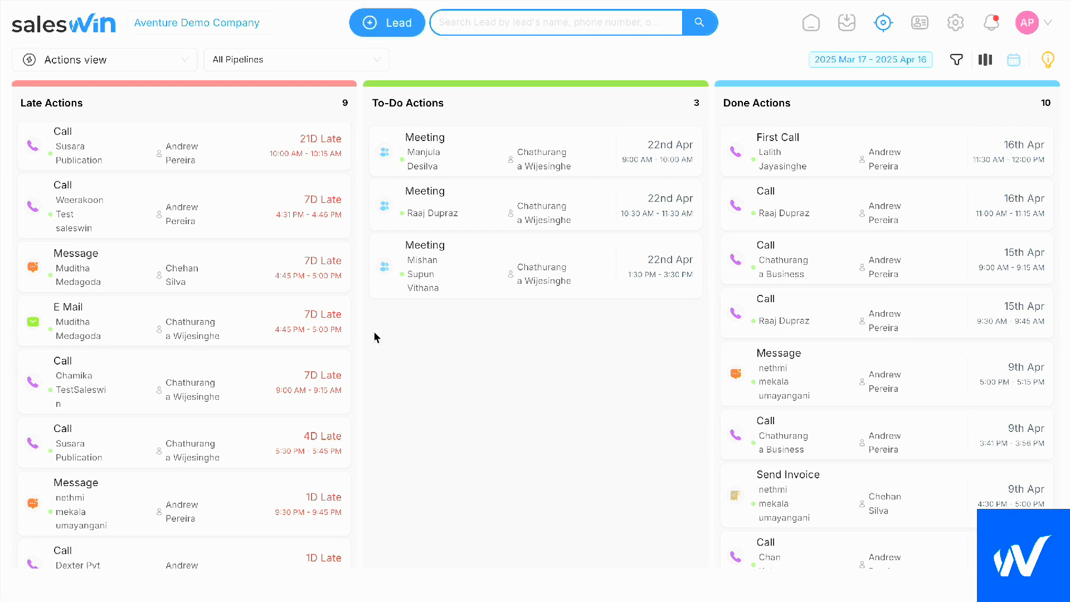
scroll(374, 331, down, 1)
scroll(221, 347, down, 2)
scroll(221, 347, down, 1)
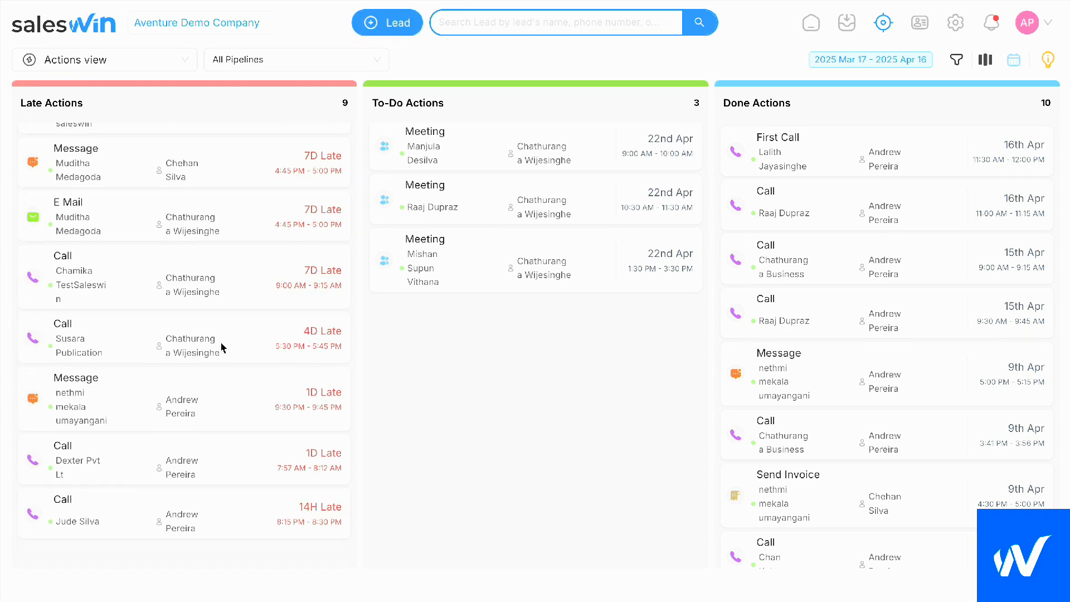
scroll(221, 347, up, 3)
scroll(520, 248, up, 1)
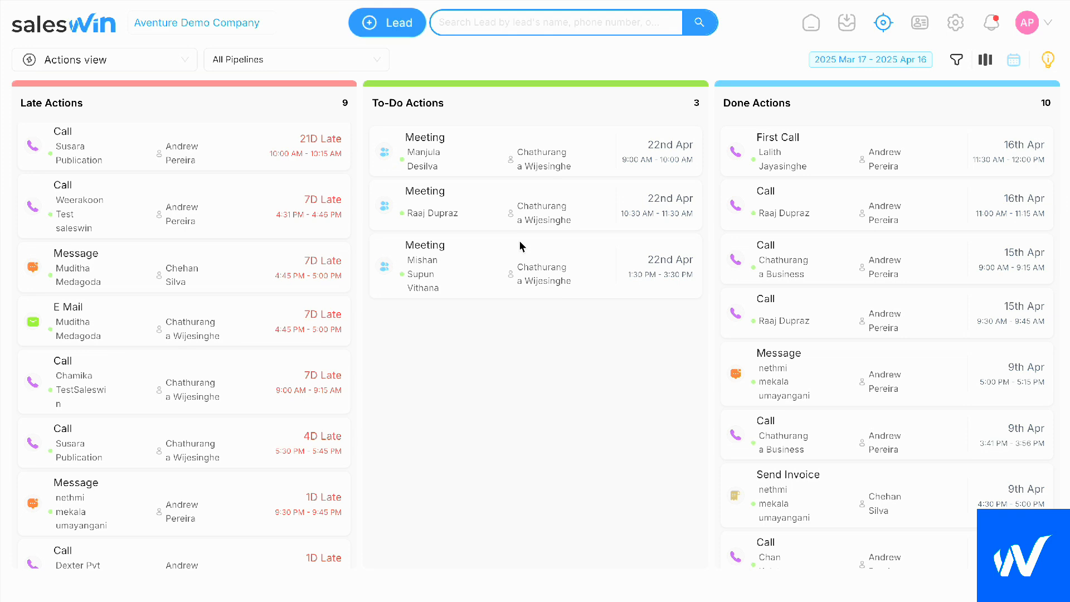
Open the Customers page, view the profile of the customer whose lead was just won, and close it
click(919, 27)
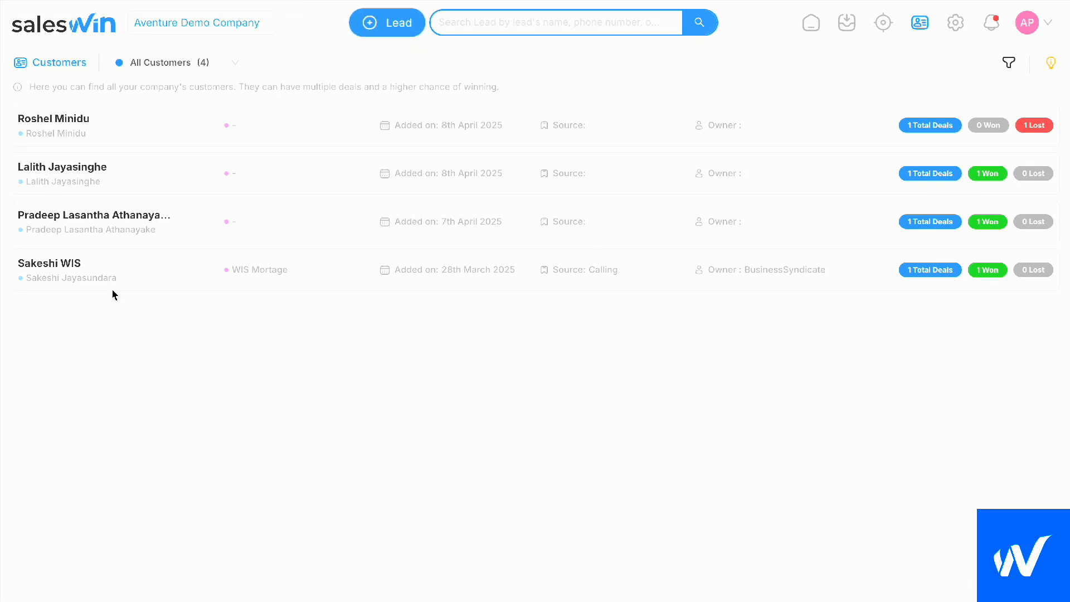
click(66, 180)
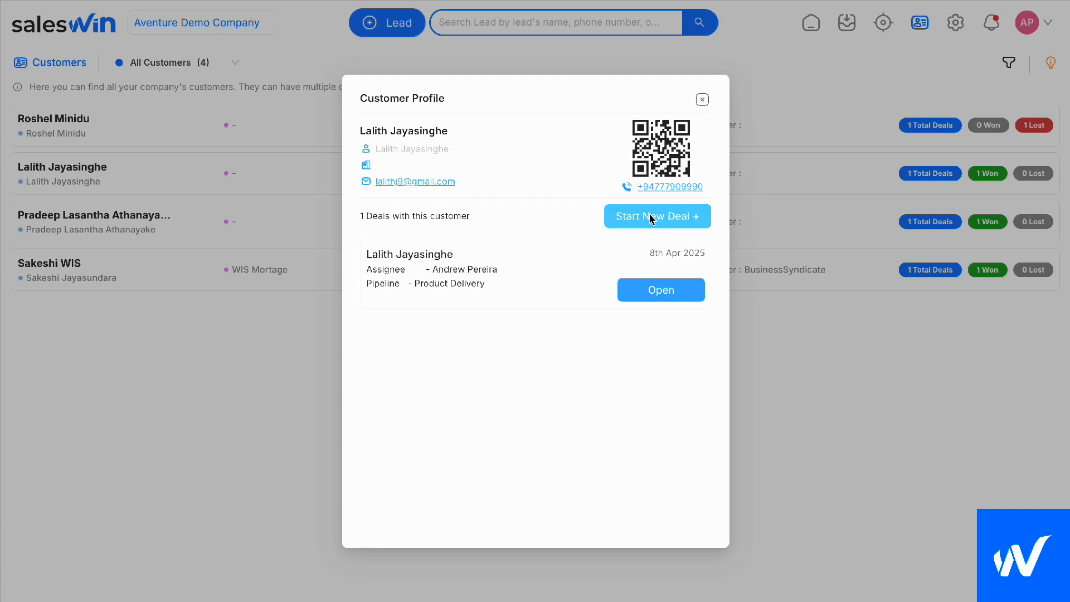
click(702, 99)
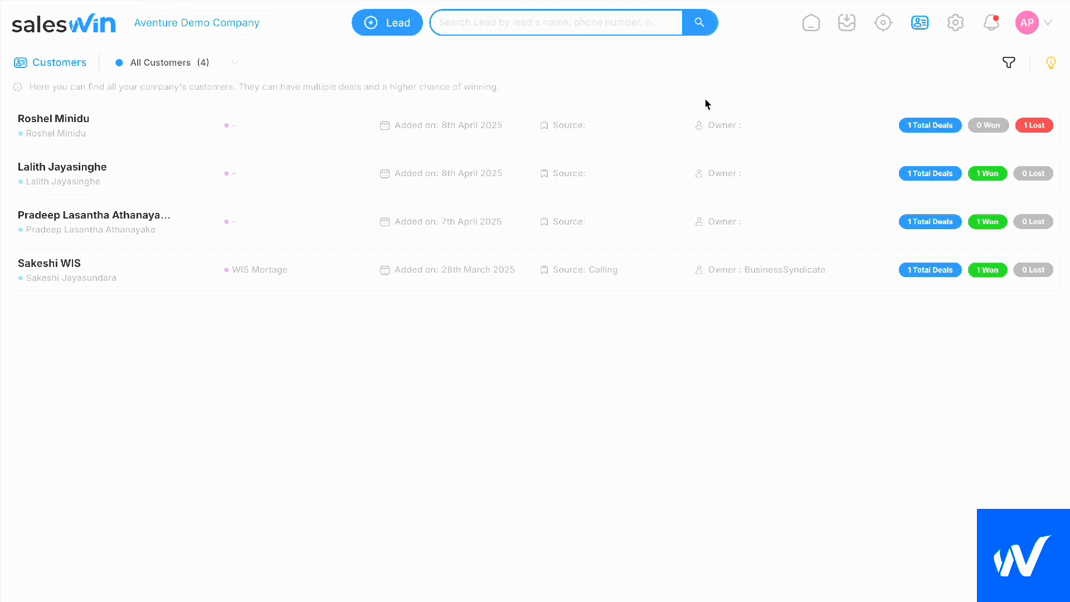
click(703, 89)
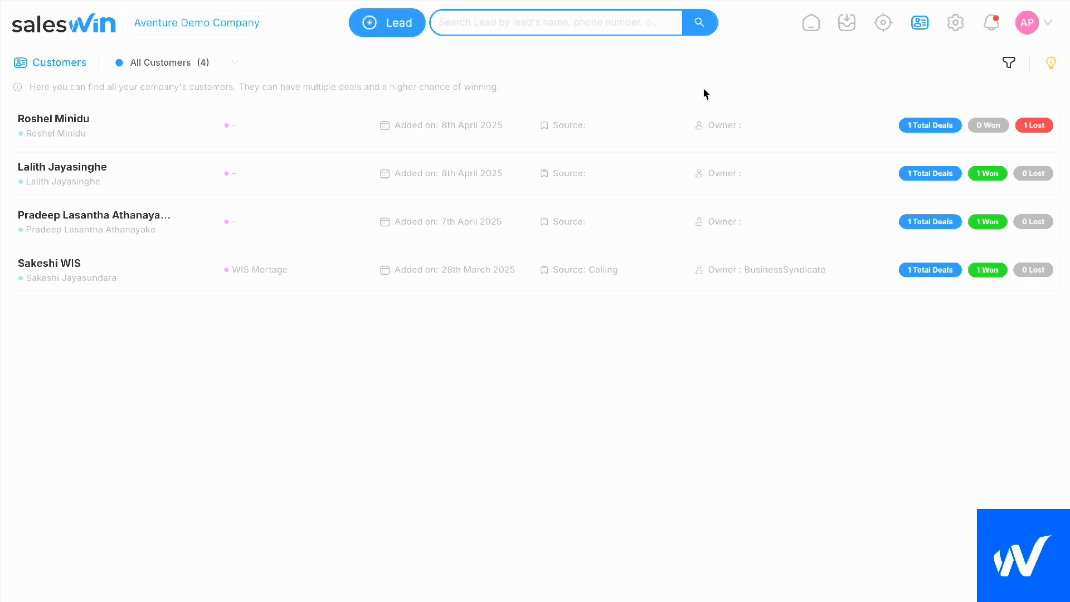